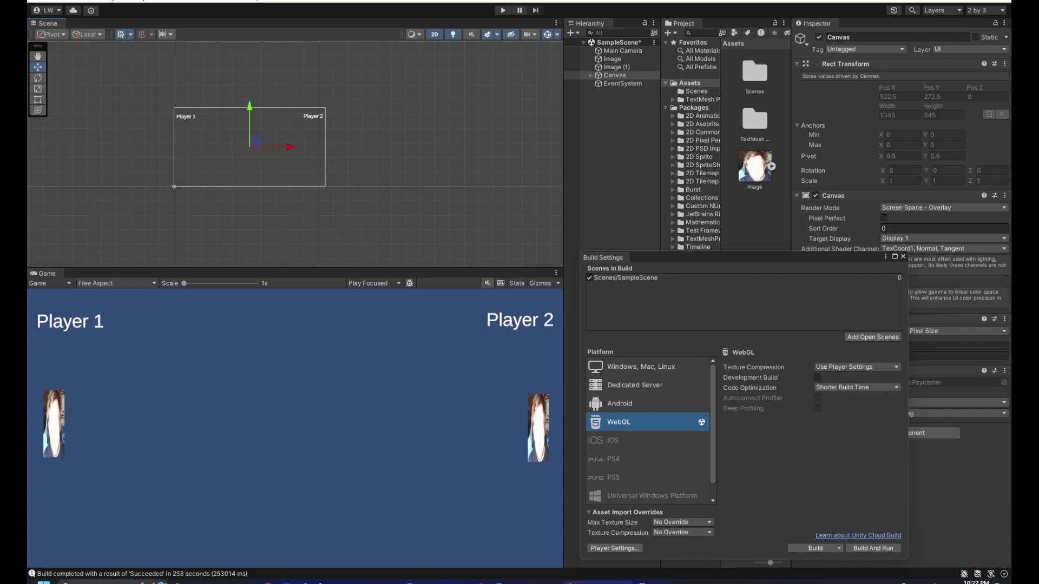
Check the Game view's aspect options and vary its height to examine how the player labels and images shift.
{"action": "left_click", "coordinate": [116, 284]}
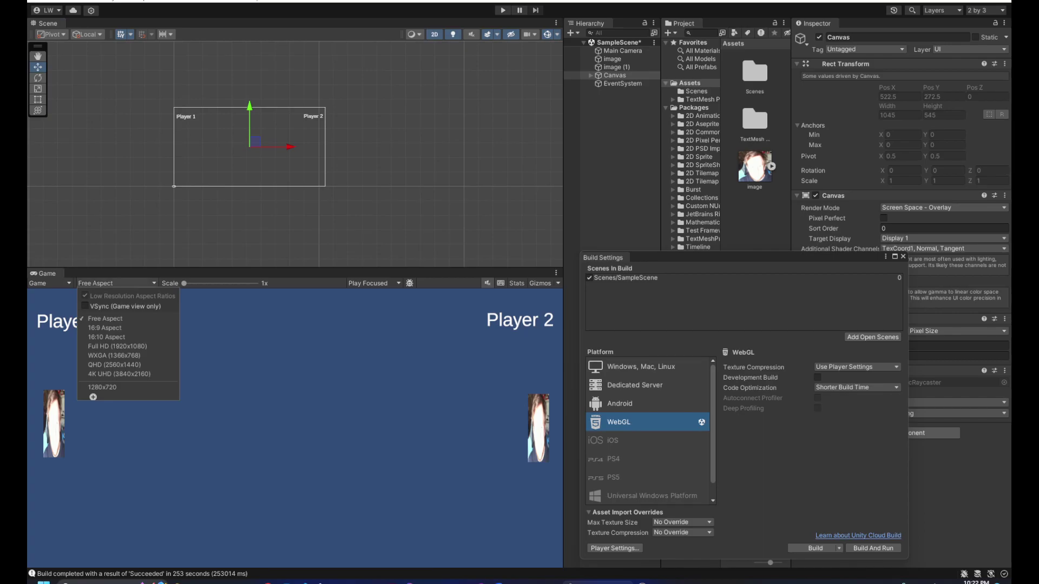
{"action": "key", "text": "Escape"}
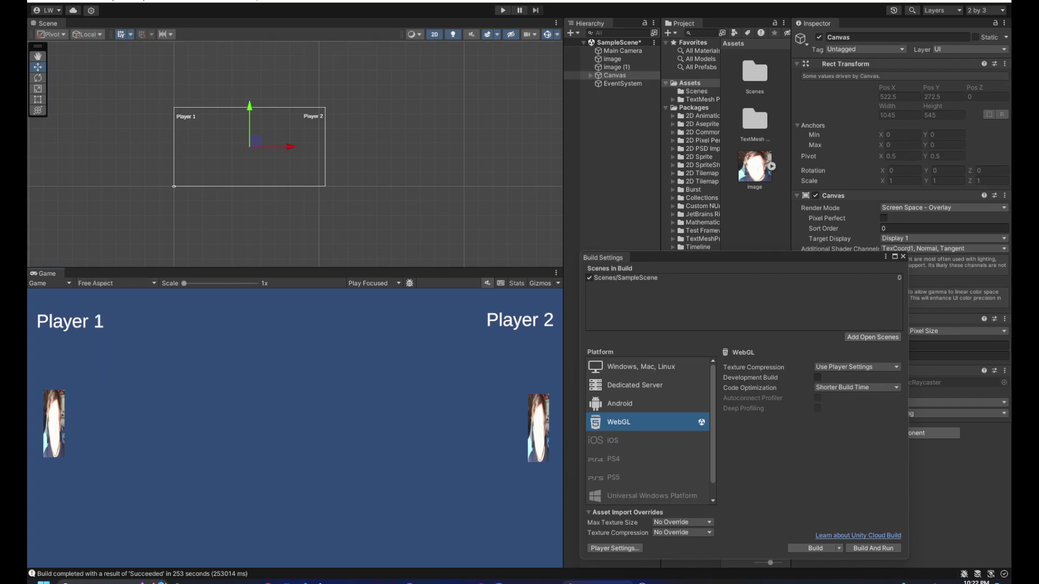
{"action": "left_click_drag", "start_coordinate": [335, 267], "coordinate": [295, 322]}
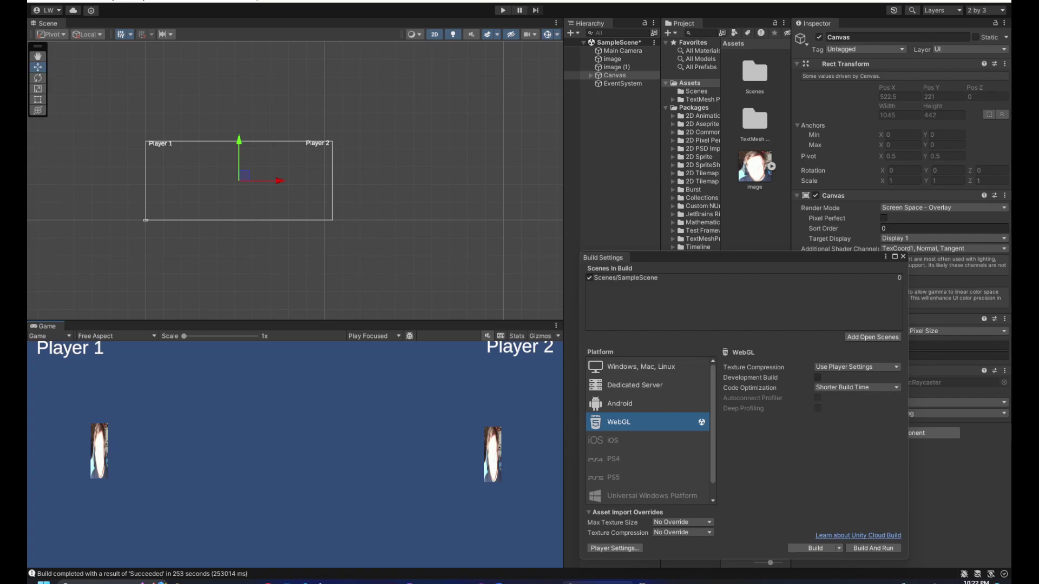
{"action": "left_click_drag", "start_coordinate": [295, 321], "coordinate": [295, 261]}
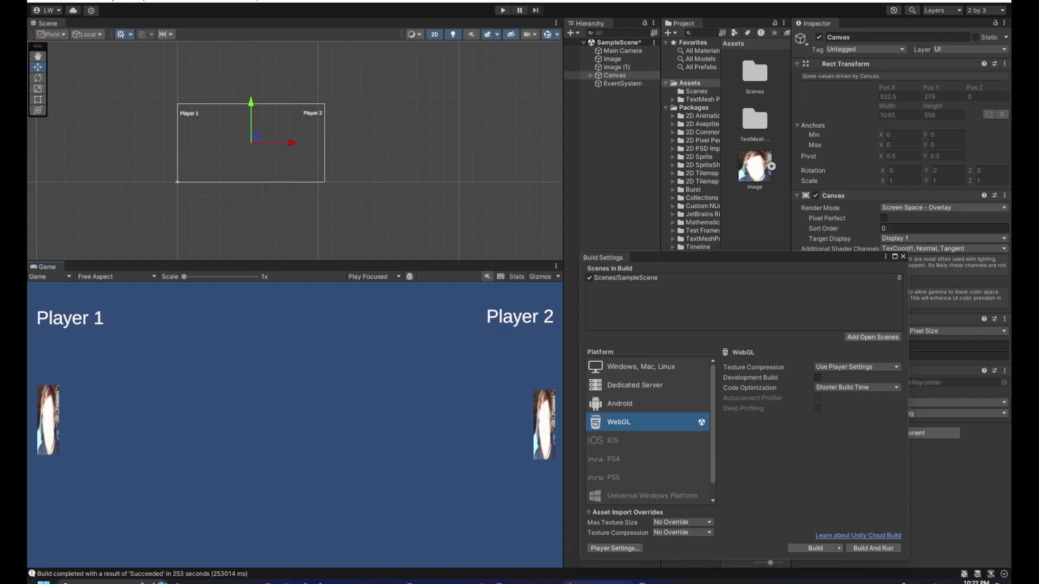
{"action": "mouse_move", "coordinate": [294, 262]}
{"action": "left_mouse_down"}
{"action": "mouse_move", "coordinate": [295, 285]}
{"action": "mouse_move", "coordinate": [295, 253]}
{"action": "mouse_move", "coordinate": [295, 264]}
{"action": "left_mouse_up"}
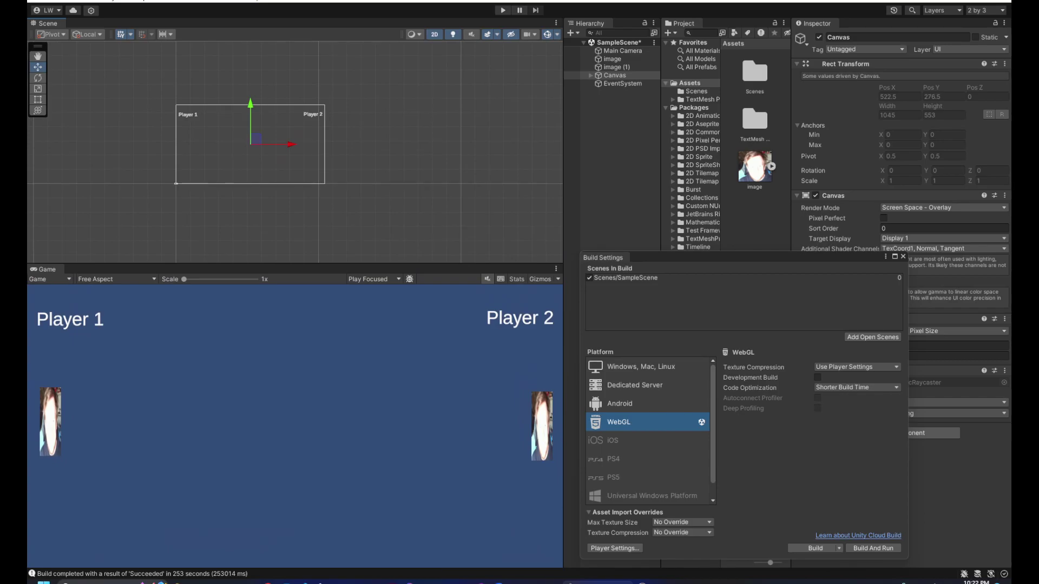
Expand the Canvas and inspect the Rect Transforms of the Player 1 and Player 2 text objects, checking them against a shorter Game view.
{"action": "left_click", "coordinate": [615, 75]}
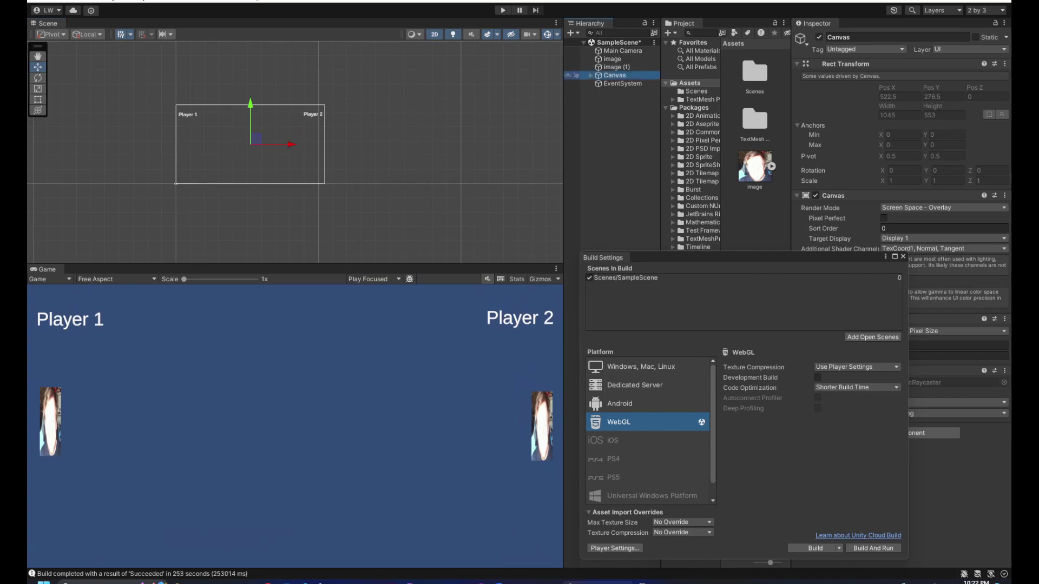
{"action": "left_click", "coordinate": [590, 75]}
{"action": "left_click", "coordinate": [626, 84]}
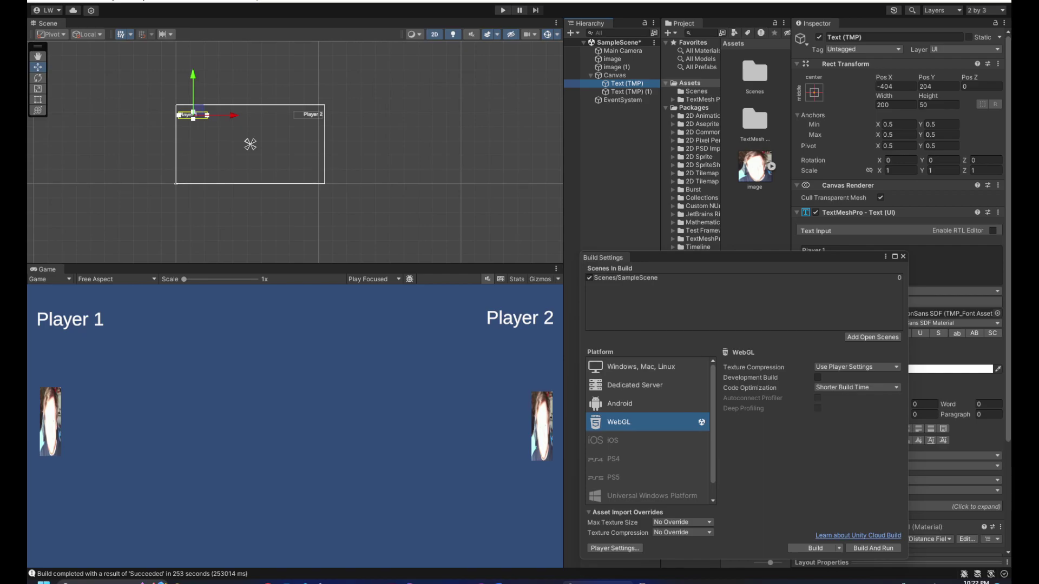
{"action": "left_click", "coordinate": [626, 91]}
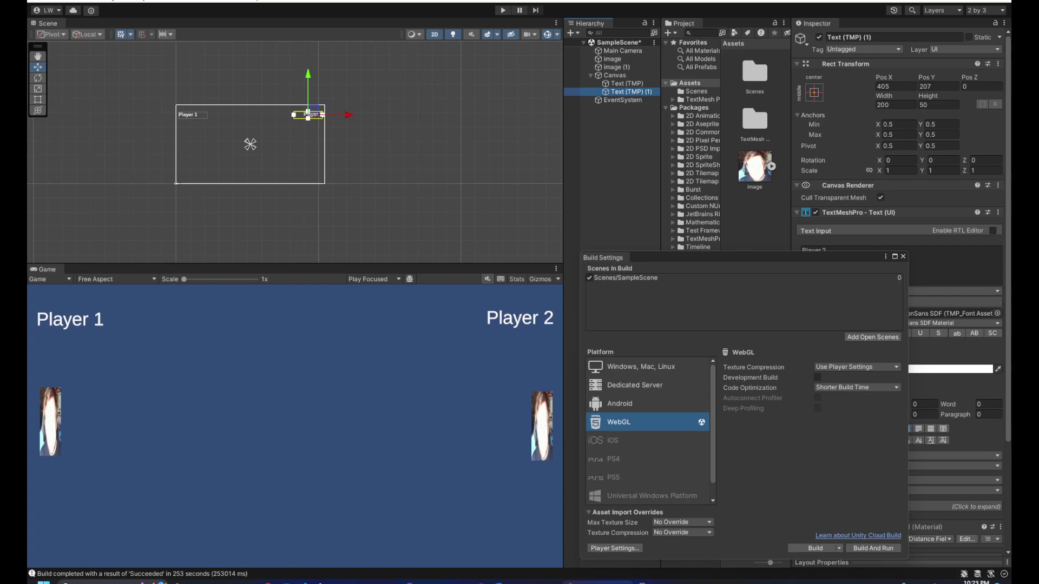
{"action": "left_click_drag", "start_coordinate": [295, 264], "coordinate": [294, 285]}
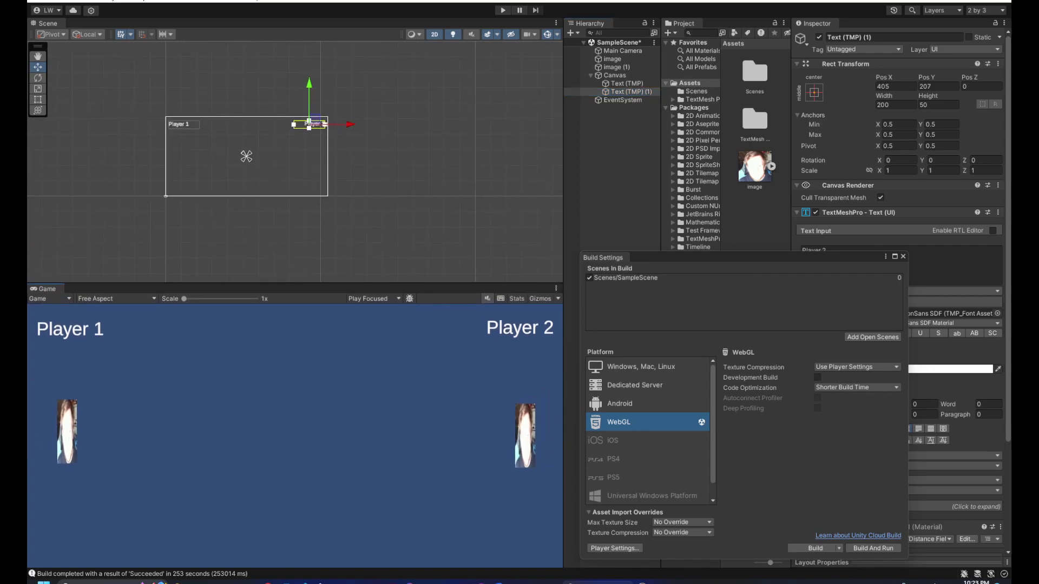
Anchor the Player 1 text to the top left of the Canvas, setting its pivot to match.
{"action": "left_click", "coordinate": [626, 83]}
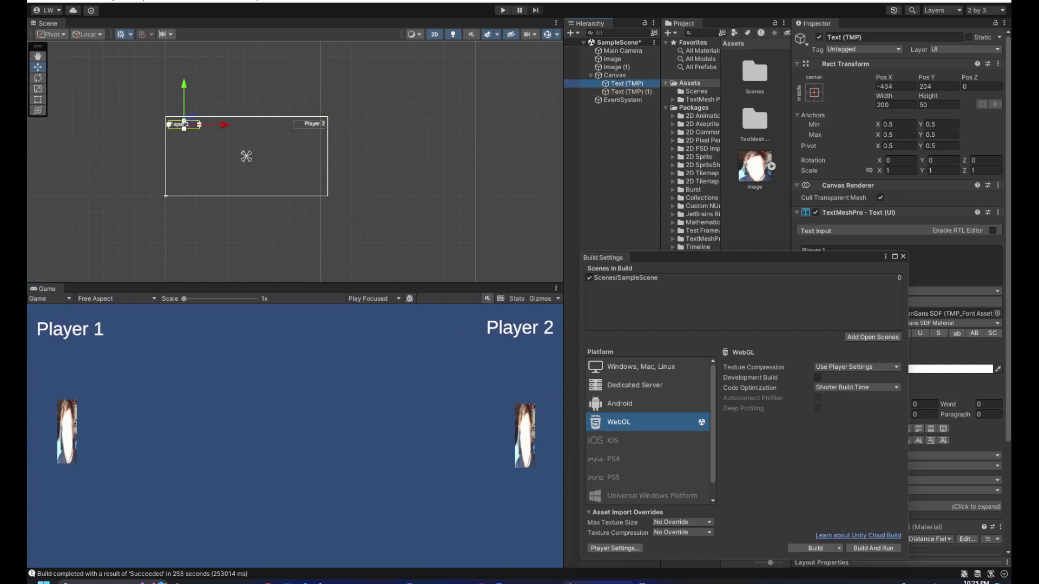
{"action": "left_click", "coordinate": [814, 92]}
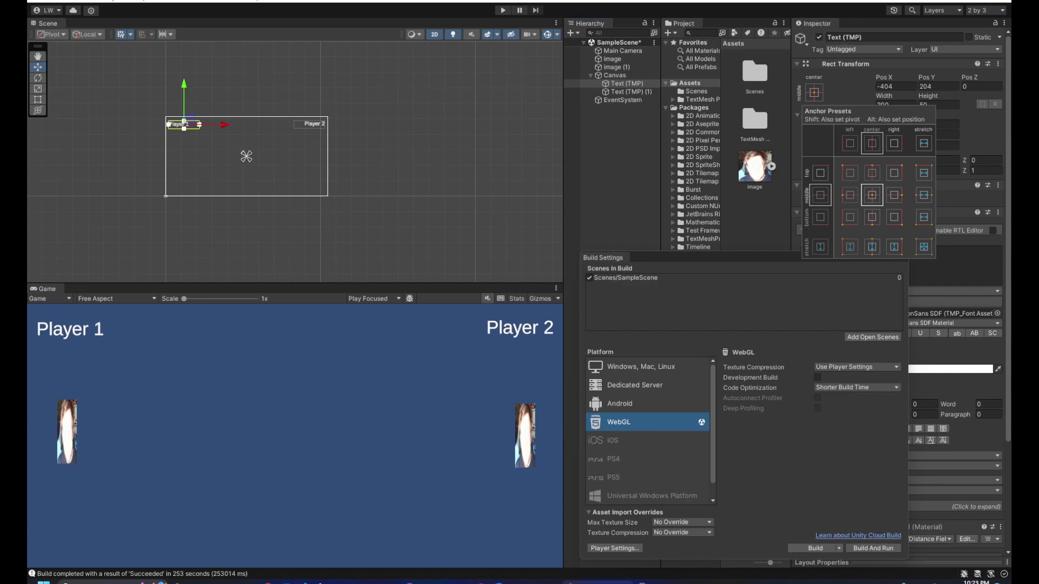
{"action": "key", "text": "shift+alt"}
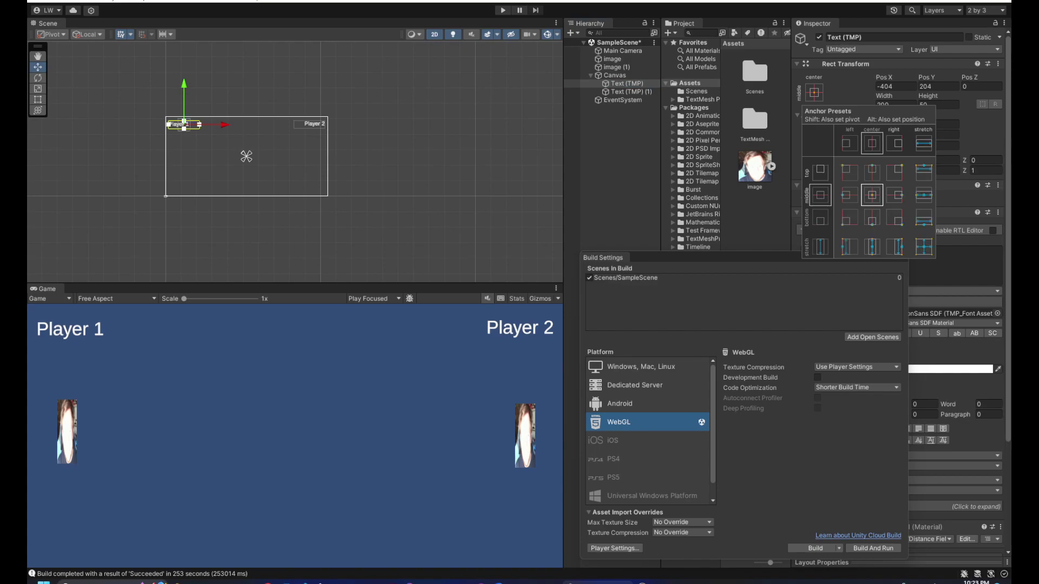
{"action": "key", "text": "alt"}
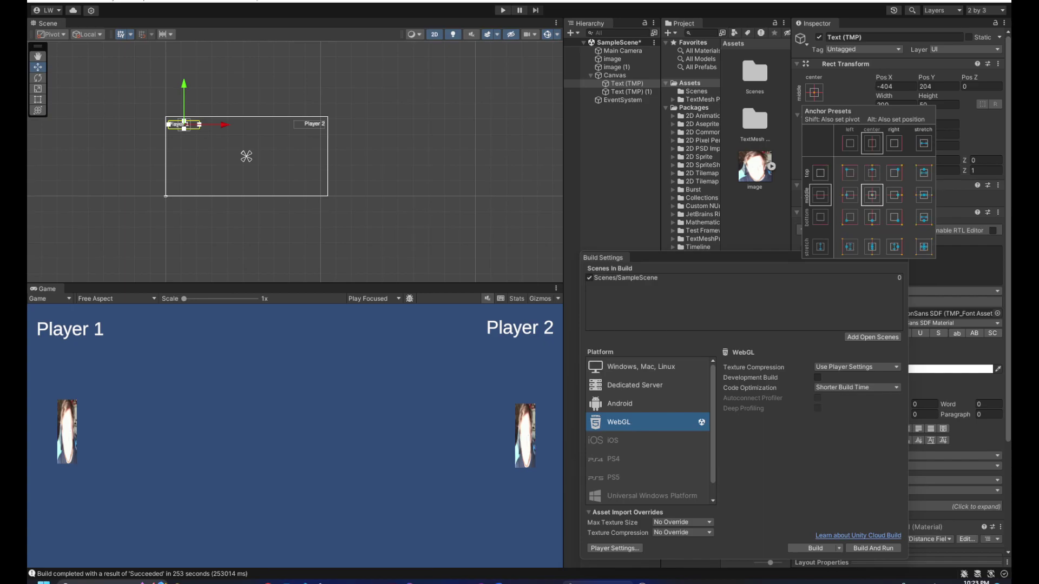
{"action": "left_click", "coordinate": [849, 173], "text": "shift"}
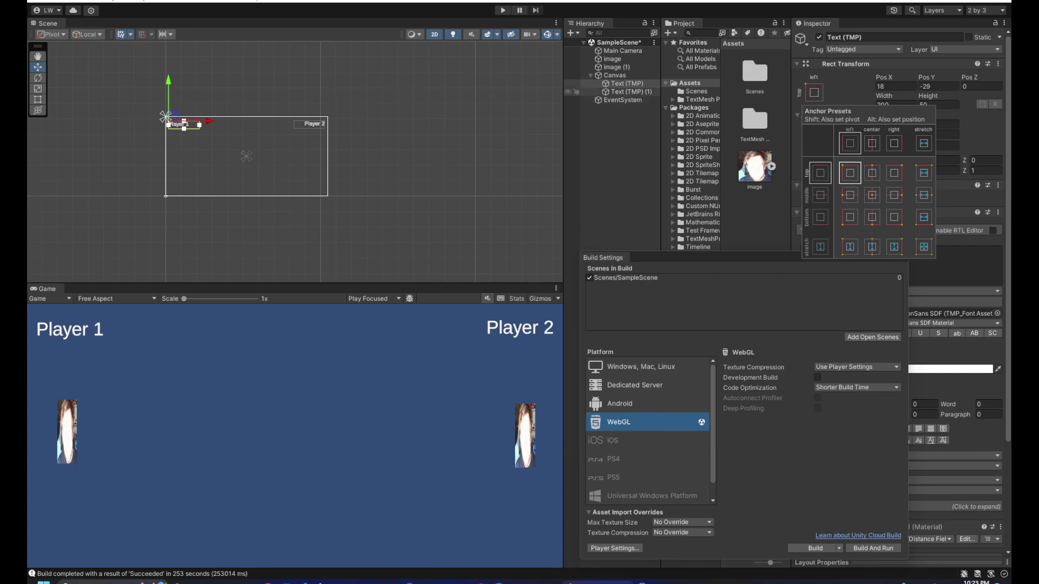
Anchor the Player 2 text to the top right of the Canvas, setting its pivot to match.
{"action": "left_click", "coordinate": [626, 91]}
{"action": "left_click", "coordinate": [814, 92]}
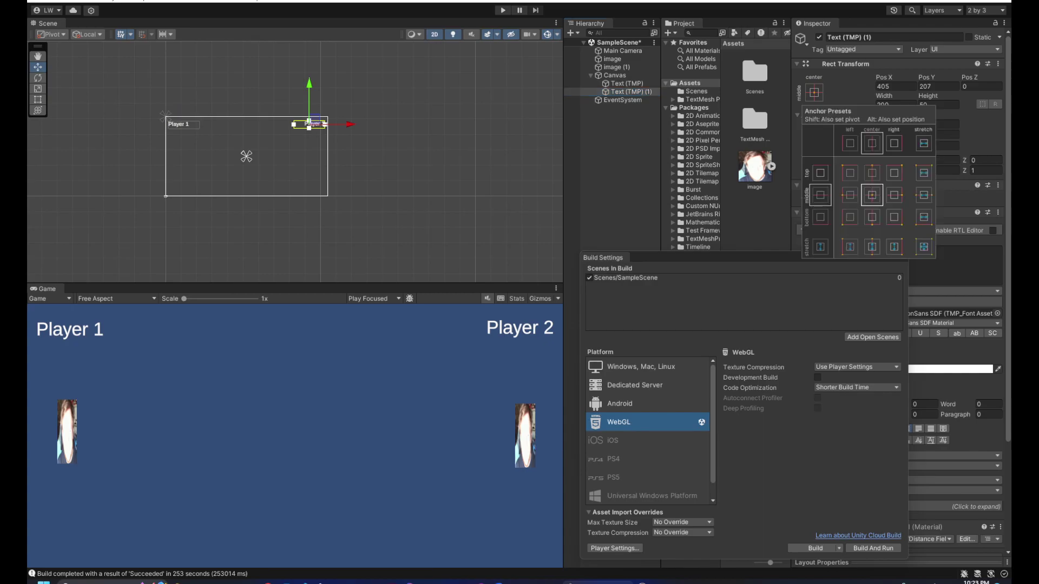
{"action": "key", "text": "shift"}
{"action": "left_click", "coordinate": [894, 172], "text": "shift"}
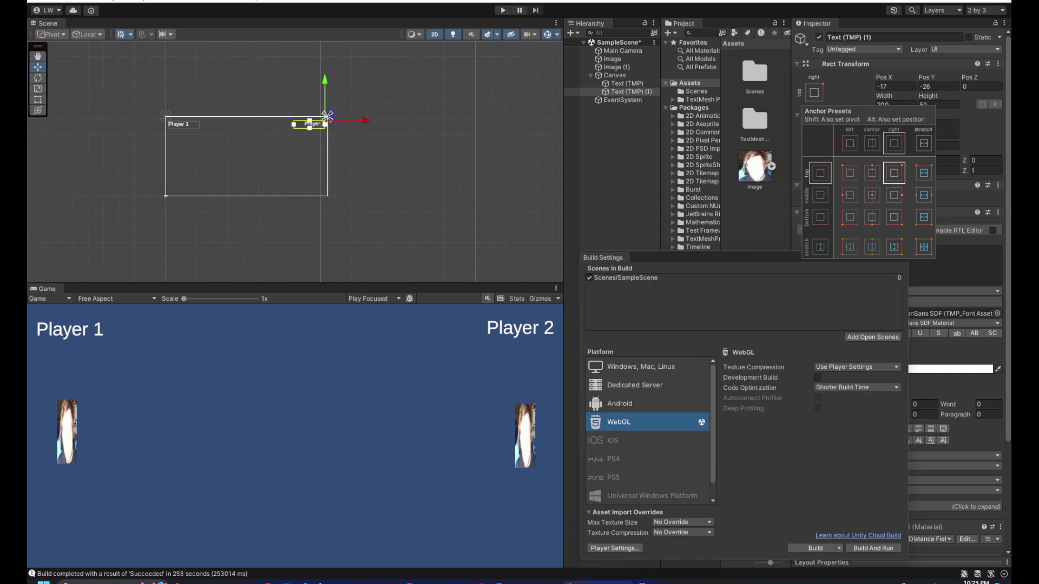
{"action": "left_click", "coordinate": [752, 94]}
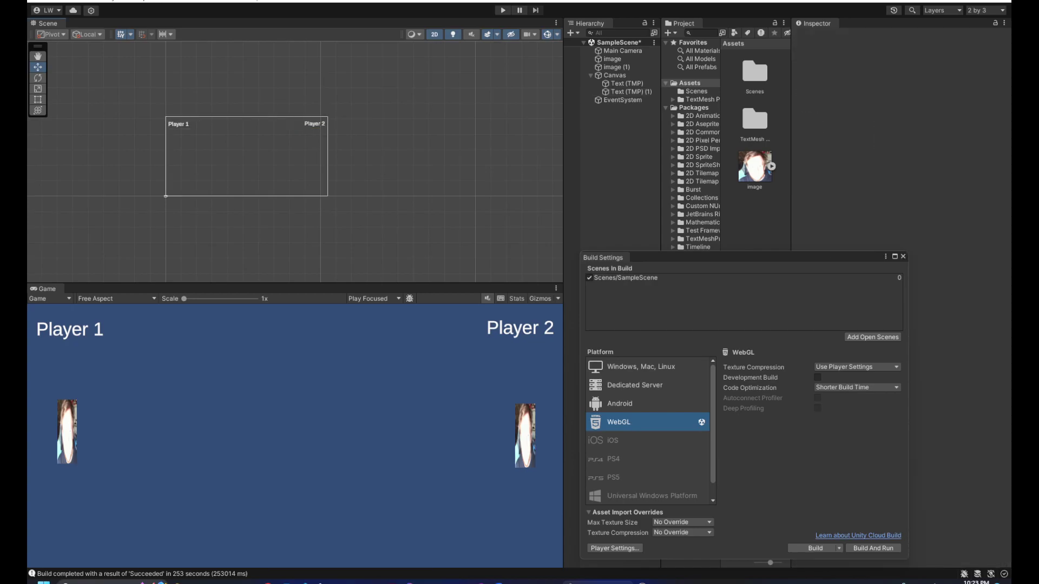
Resize the Game view to check that both anchored player labels follow their corners, and inspect the Player 1 text's anchors.
{"action": "mouse_move", "coordinate": [294, 283]}
{"action": "left_mouse_down"}
{"action": "mouse_move", "coordinate": [295, 149]}
{"action": "mouse_move", "coordinate": [295, 320]}
{"action": "mouse_move", "coordinate": [294, 249]}
{"action": "mouse_move", "coordinate": [295, 266]}
{"action": "left_mouse_up"}
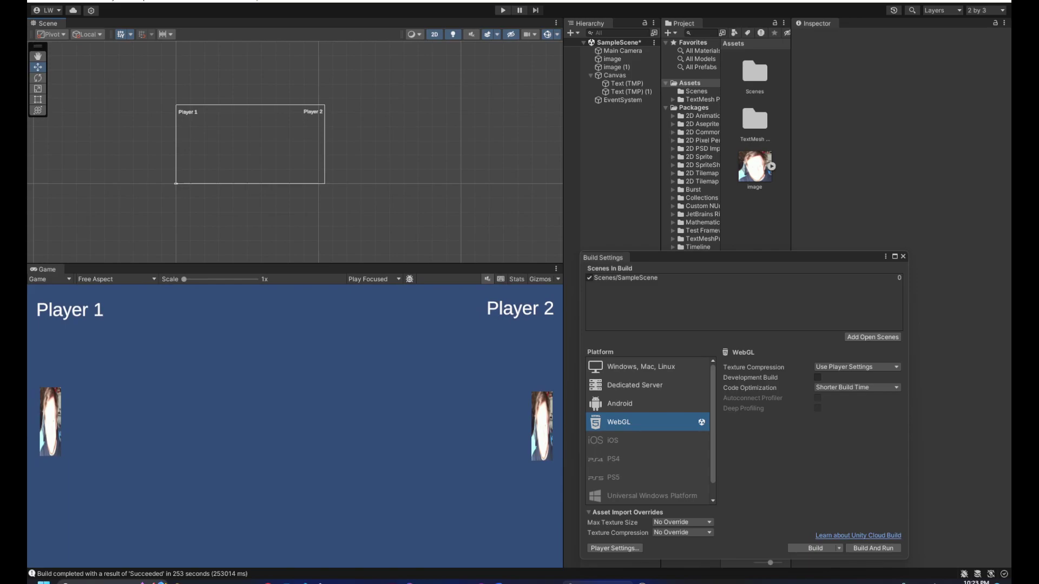
{"action": "mouse_move", "coordinate": [564, 135]}
{"action": "left_mouse_down"}
{"action": "mouse_move", "coordinate": [646, 135]}
{"action": "mouse_move", "coordinate": [320, 135]}
{"action": "mouse_move", "coordinate": [587, 135]}
{"action": "mouse_move", "coordinate": [511, 135]}
{"action": "mouse_move", "coordinate": [570, 135]}
{"action": "mouse_move", "coordinate": [561, 135]}
{"action": "left_mouse_up"}
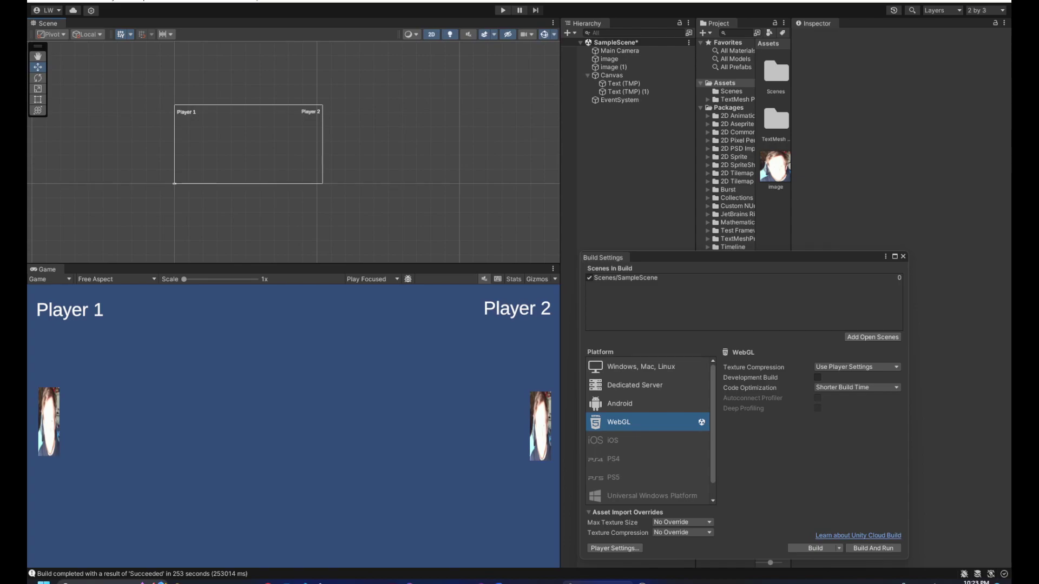
{"action": "left_click", "coordinate": [623, 83]}
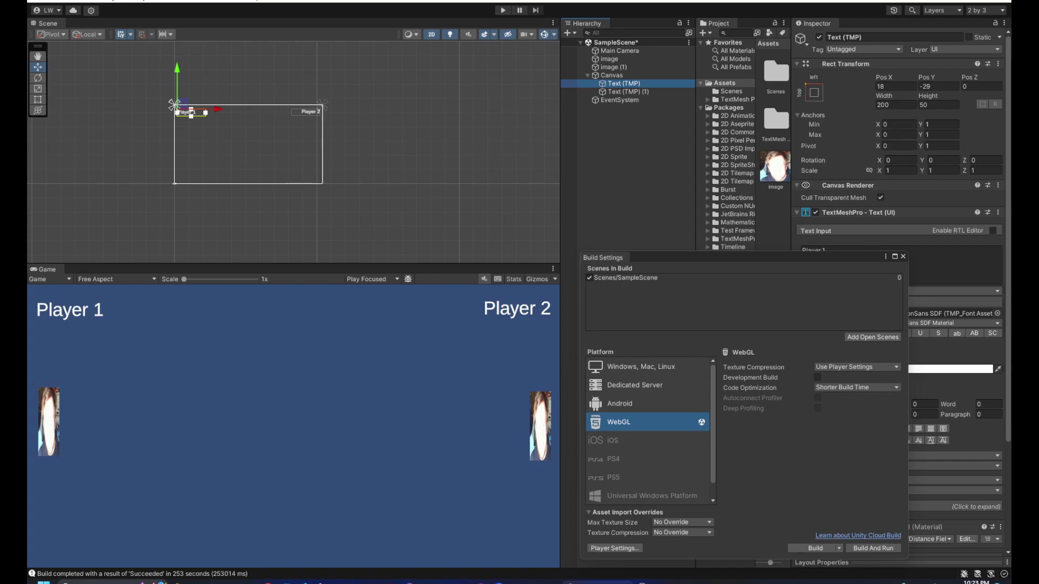
Frame the first image sprite in the Scene view with both sprites and the camera bounds in sight.
{"action": "left_click", "coordinate": [609, 59]}
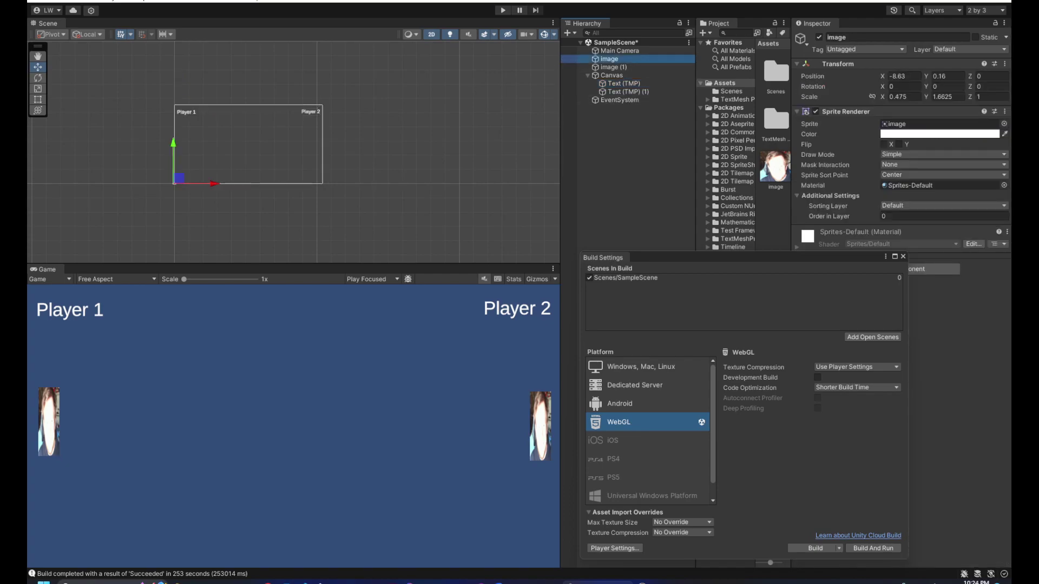
{"action": "key", "text": "f"}
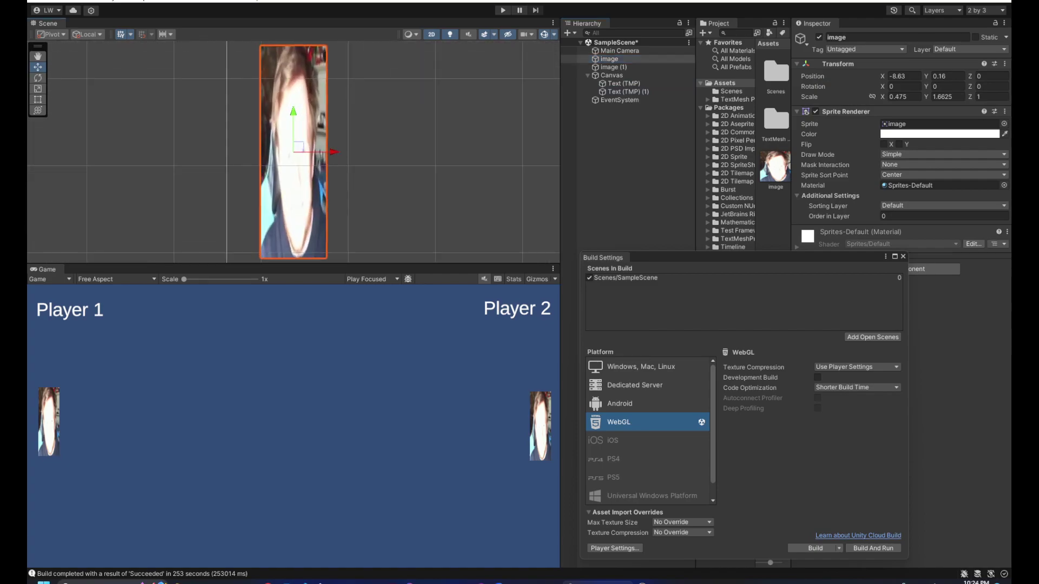
{"action": "scroll", "coordinate": [275, 154], "scroll_direction": "down", "scroll_amount": 15}
{"action": "scroll", "coordinate": [275, 155], "scroll_direction": "up", "scroll_amount": 6}
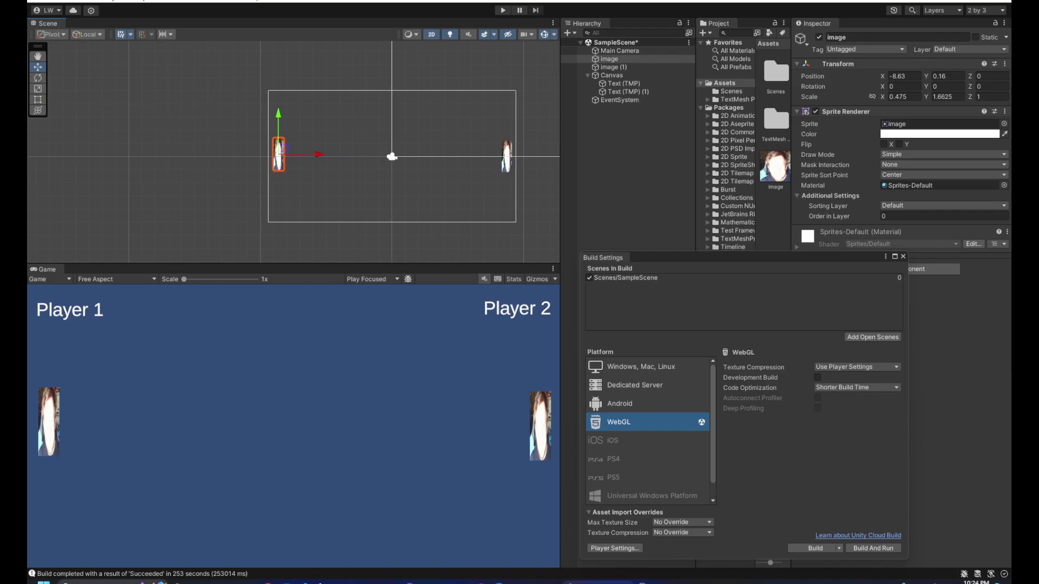
Vary the width and height of the Scene and Game views to examine how the camera bounds frame the two sprites.
{"action": "left_click_drag", "start_coordinate": [561, 155], "coordinate": [602, 151]}
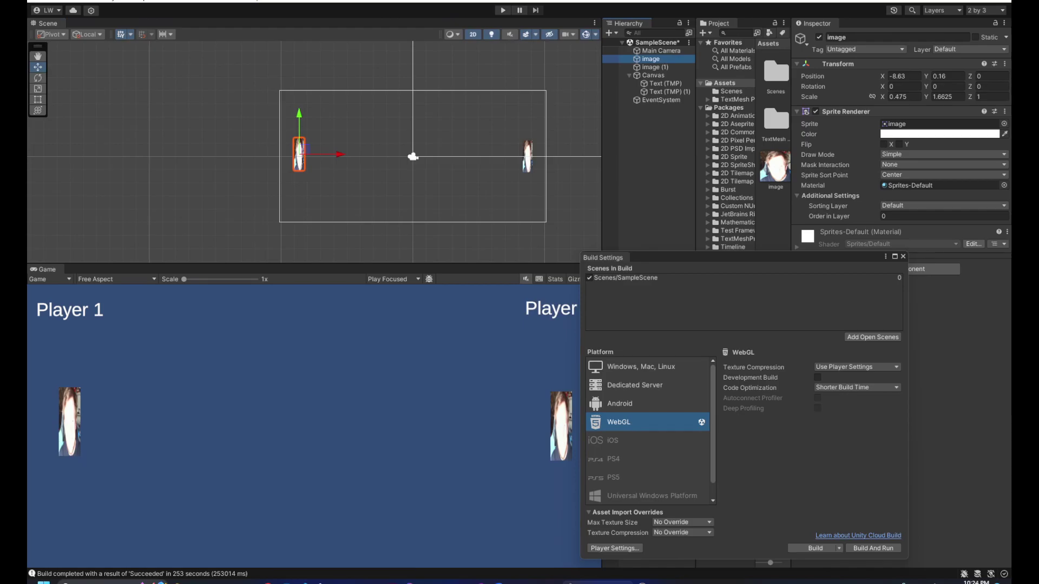
{"action": "left_click_drag", "start_coordinate": [602, 152], "coordinate": [387, 151]}
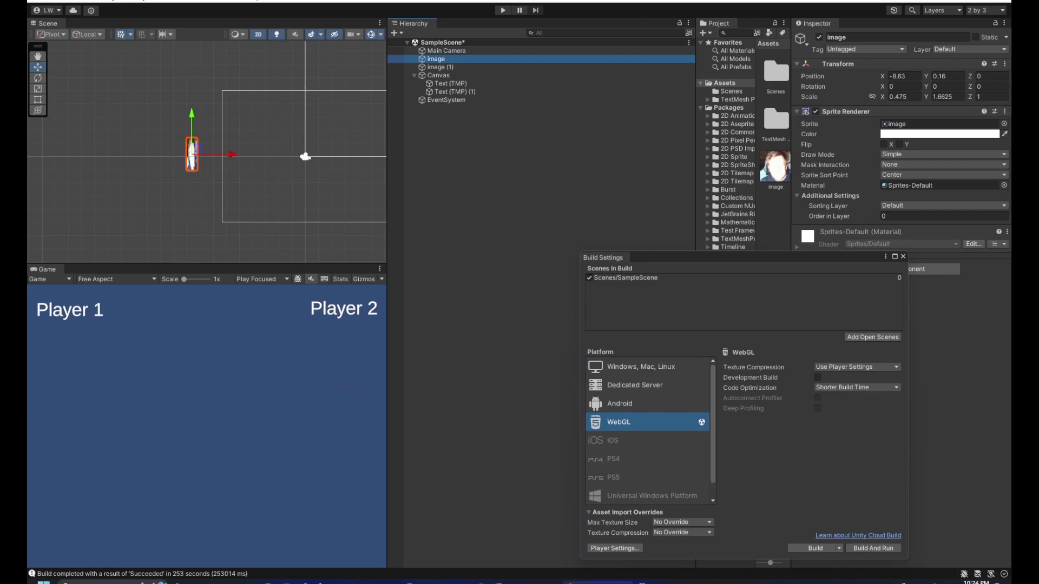
{"action": "left_click_drag", "start_coordinate": [388, 152], "coordinate": [587, 151]}
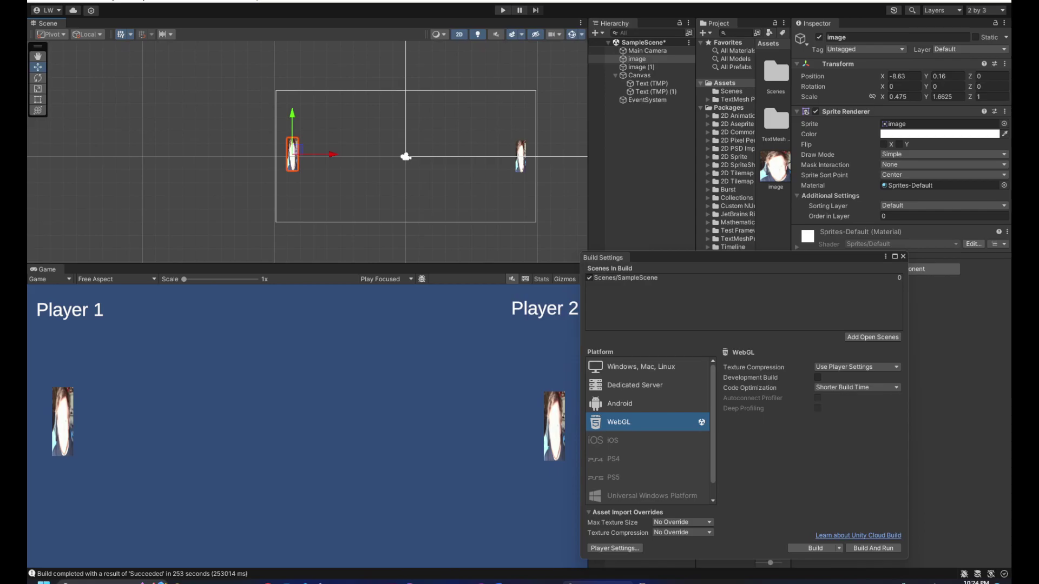
{"action": "left_click_drag", "start_coordinate": [307, 263], "coordinate": [307, 288]}
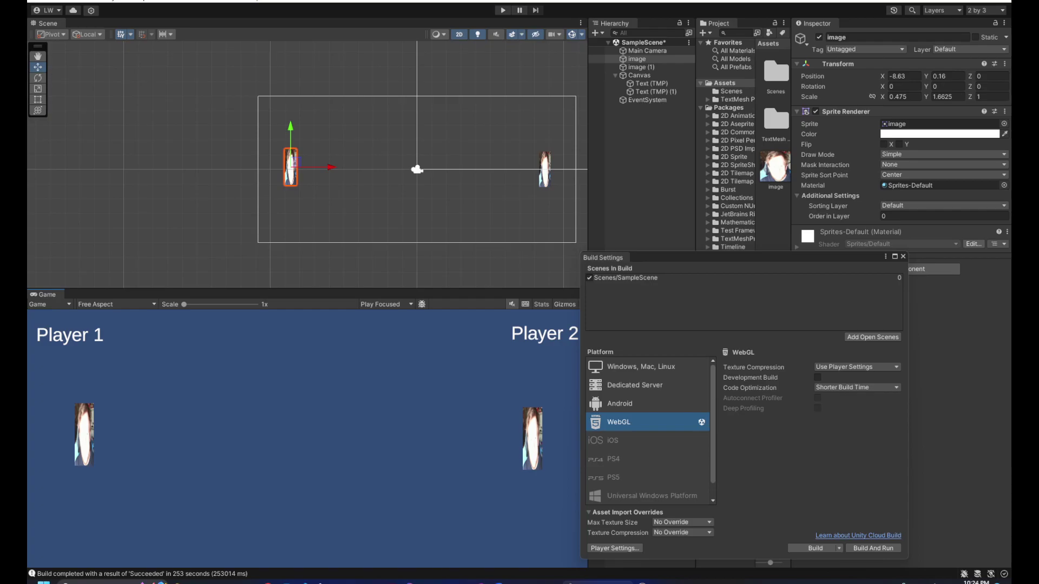
{"action": "left_click_drag", "start_coordinate": [307, 288], "coordinate": [307, 219]}
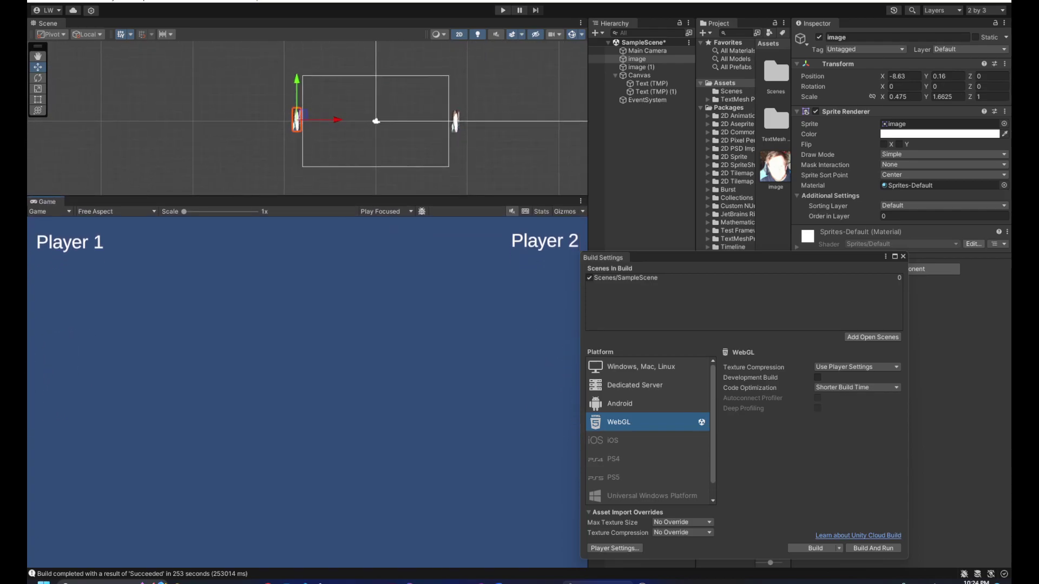
{"action": "left_click_drag", "start_coordinate": [307, 196], "coordinate": [303, 250]}
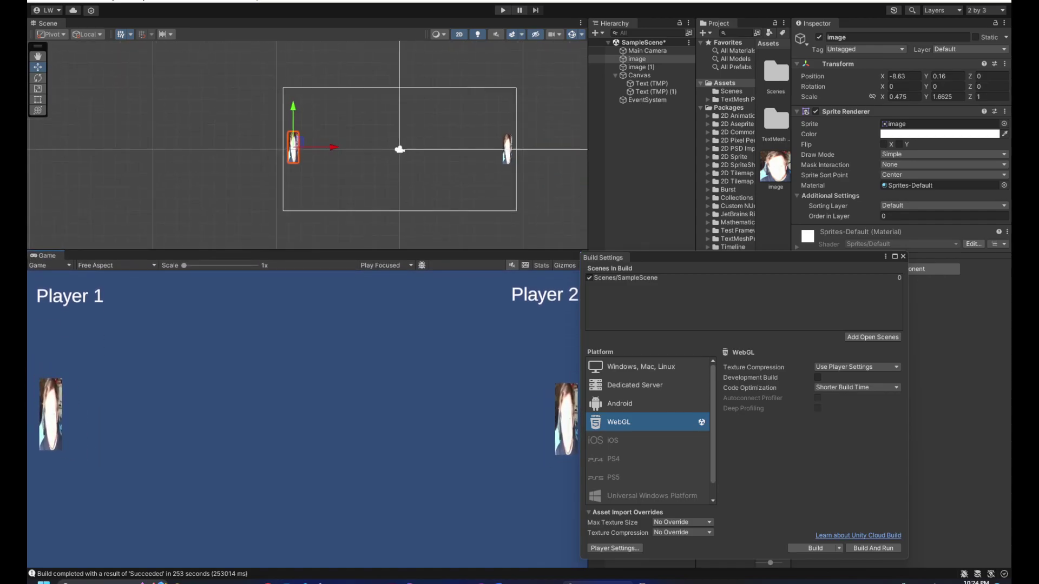
Move the Build Settings window clear of the Main Camera's properties and inspect the camera's orthographic Size.
{"action": "left_click", "coordinate": [647, 50]}
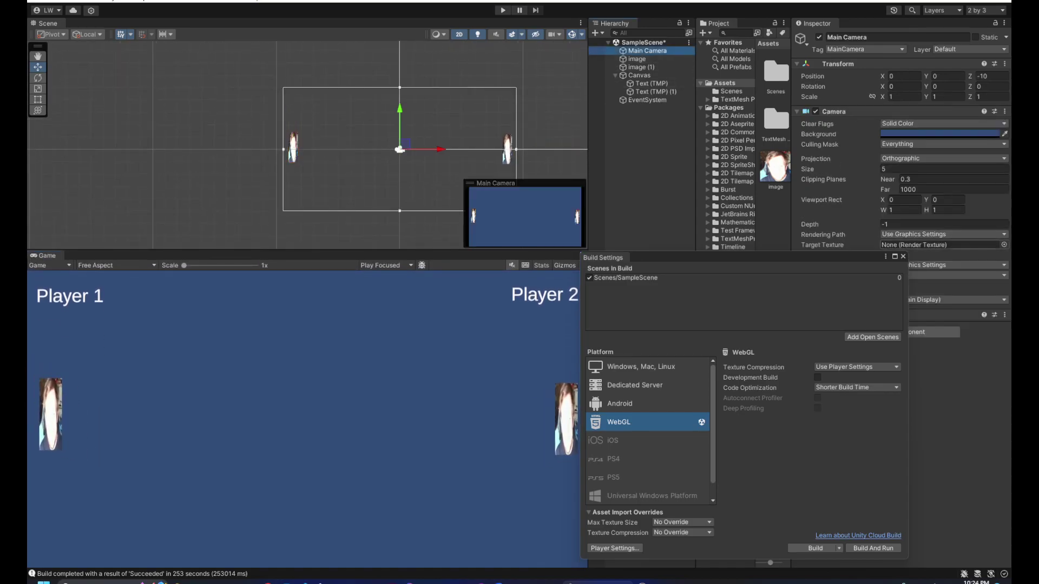
{"action": "left_click_drag", "start_coordinate": [603, 258], "coordinate": [590, 320]}
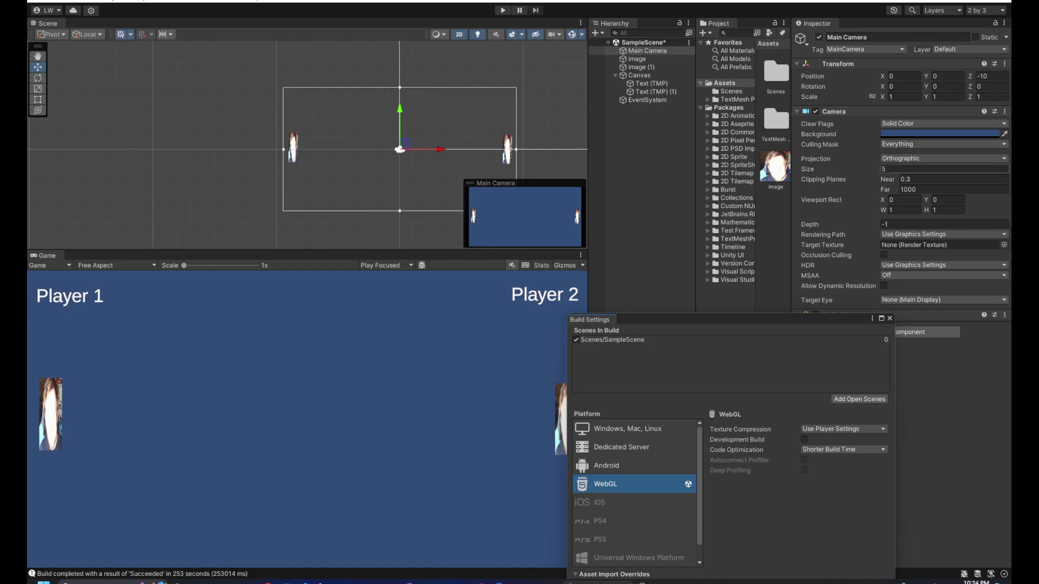
{"action": "left_click", "coordinate": [896, 169]}
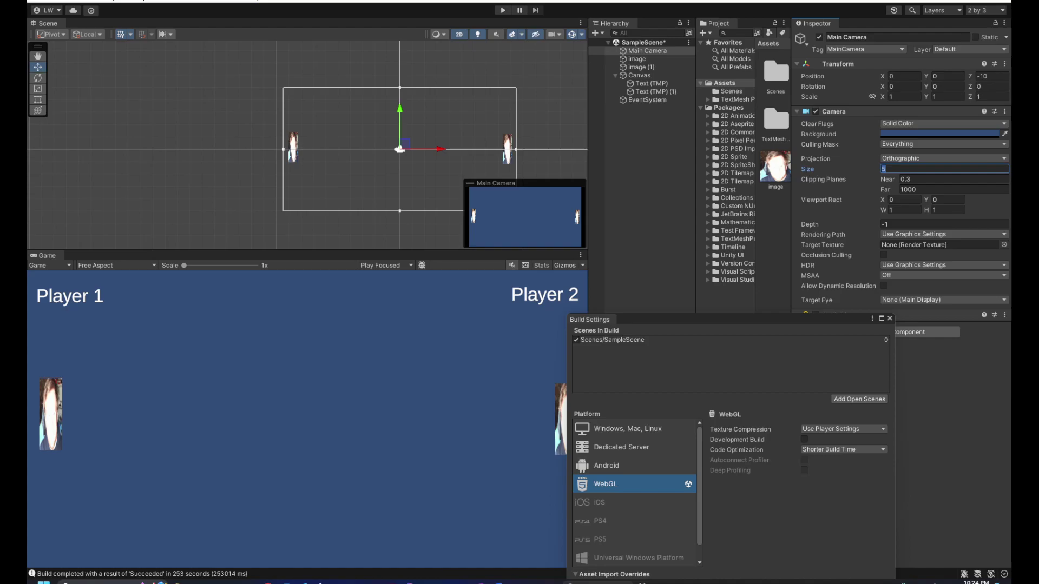
Make the Game view shorter and narrower to compare the sprites' placement with the Main Camera's bounds, and clear the selection.
{"action": "left_click_drag", "start_coordinate": [307, 249], "coordinate": [307, 277]}
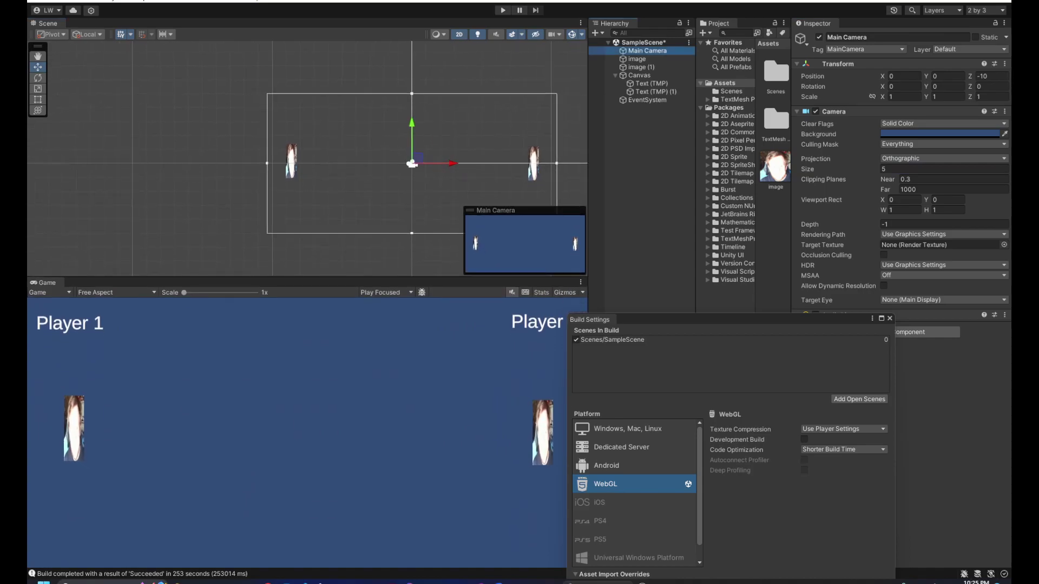
{"action": "mouse_move", "coordinate": [588, 162]}
{"action": "left_mouse_down"}
{"action": "mouse_move", "coordinate": [453, 163]}
{"action": "mouse_move", "coordinate": [569, 163]}
{"action": "left_mouse_up"}
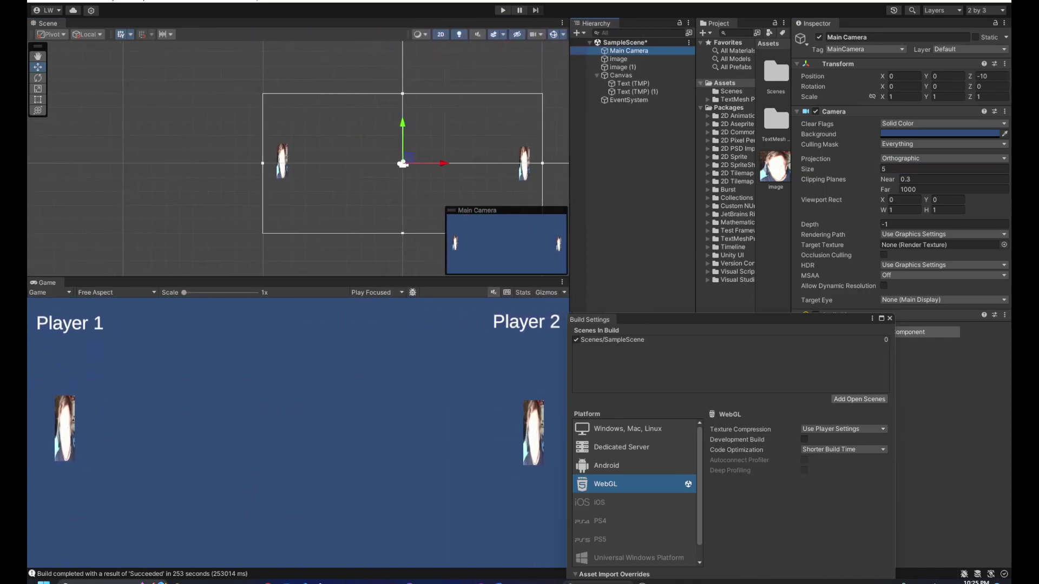
{"action": "left_click_drag", "start_coordinate": [570, 270], "coordinate": [540, 270]}
{"action": "right_click", "coordinate": [540, 271]}
{"action": "left_click", "coordinate": [514, 413]}
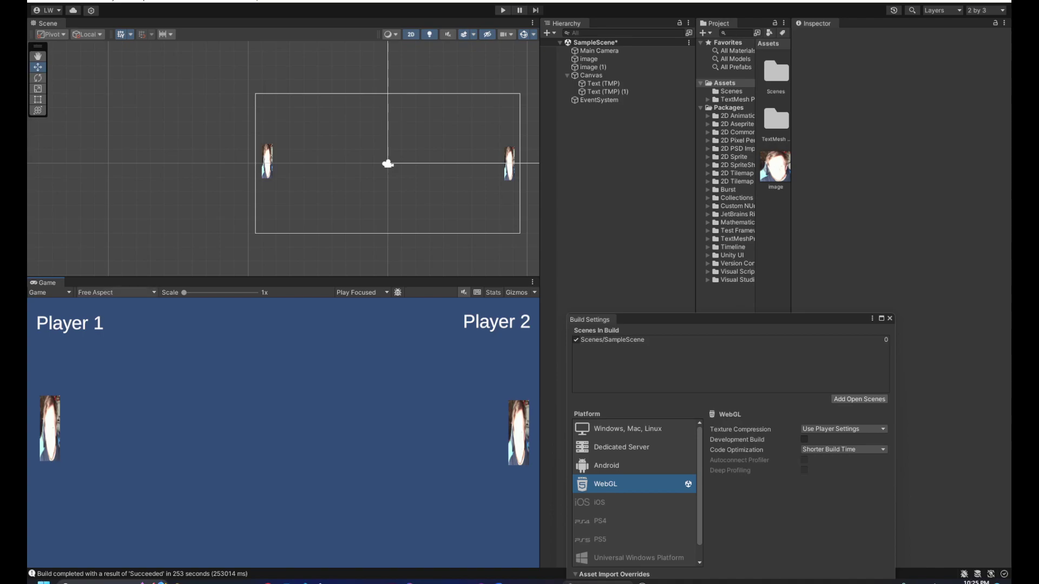
Check the Game view's resolution presets and open the Player settings from Build Settings, keeping the window fully in sight.
{"action": "left_click", "coordinate": [115, 292]}
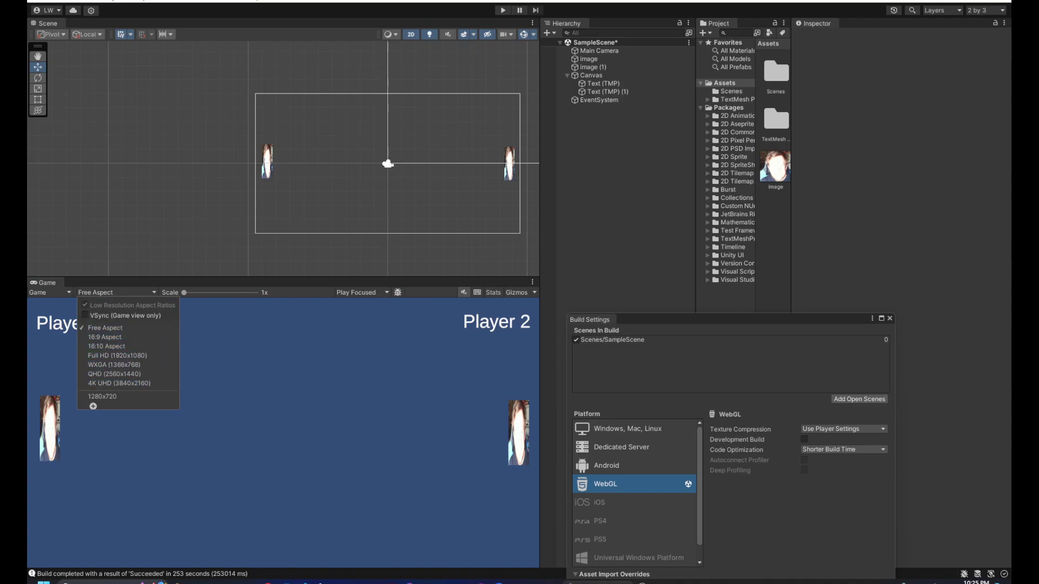
{"action": "key", "text": "Escape"}
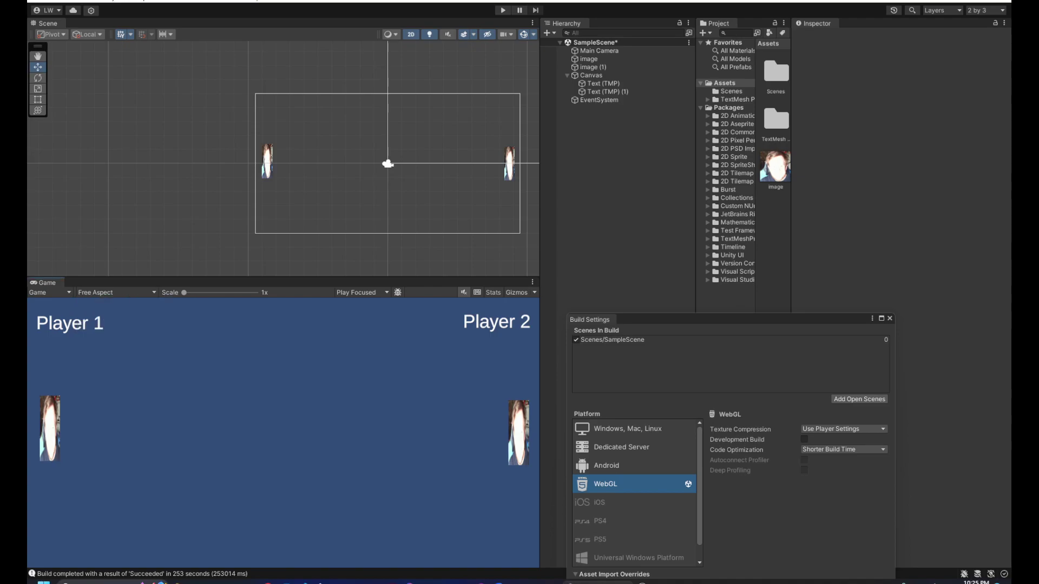
{"action": "left_click_drag", "start_coordinate": [725, 320], "coordinate": [721, 233]}
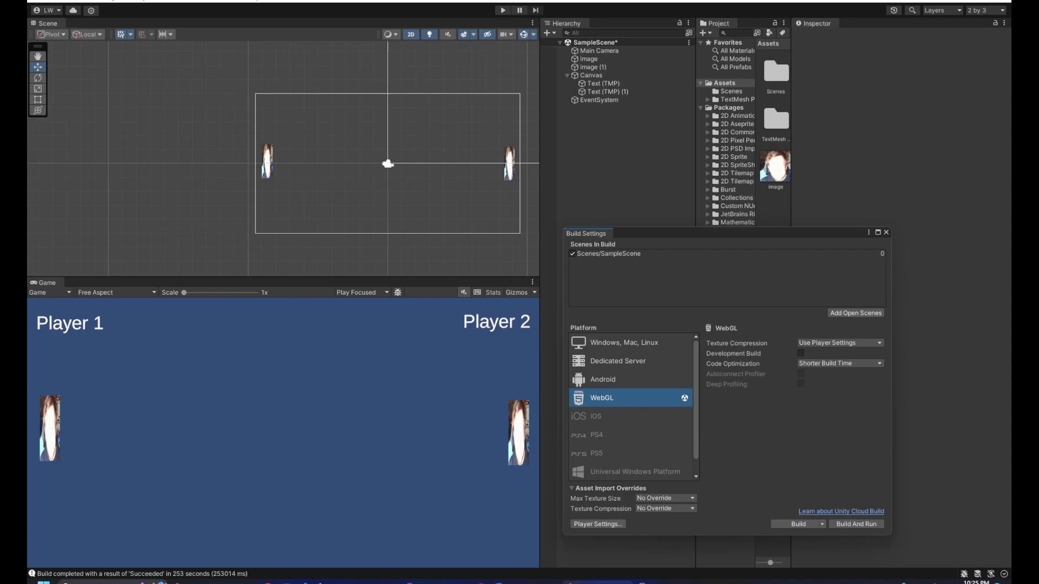
{"action": "left_click", "coordinate": [597, 523]}
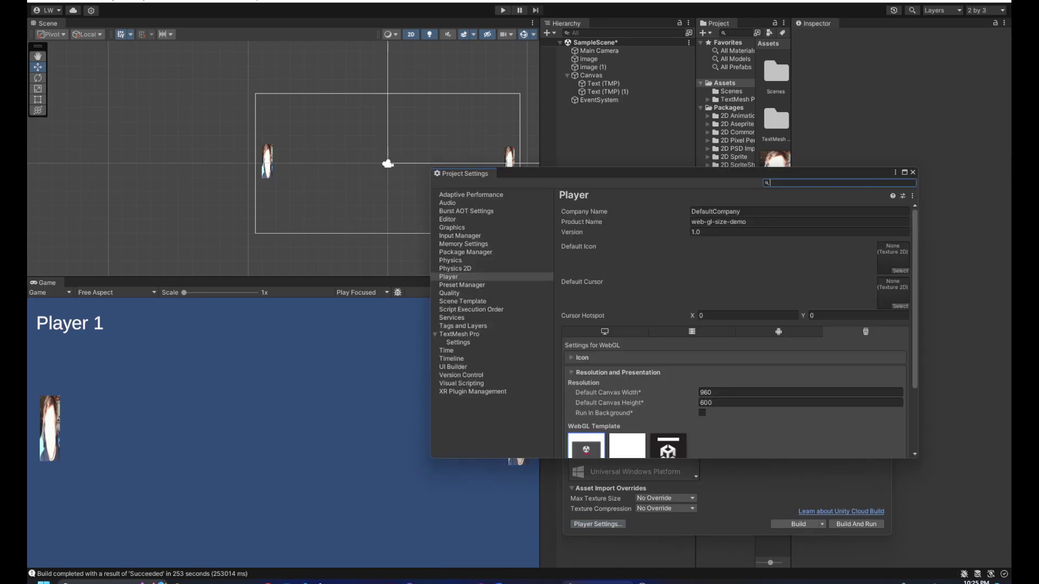
{"action": "left_click_drag", "start_coordinate": [465, 173], "coordinate": [691, 204]}
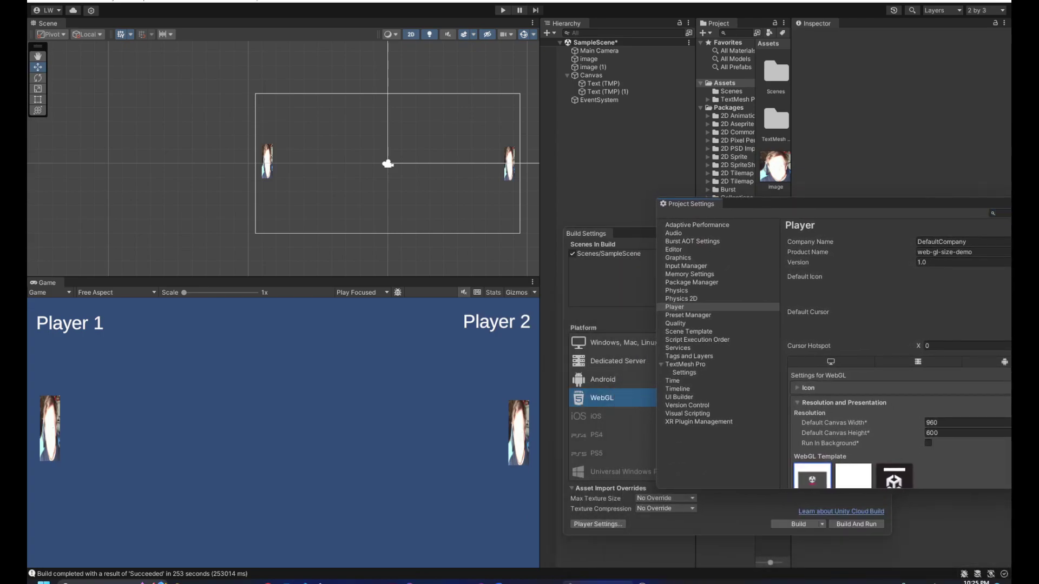
{"action": "left_click_drag", "start_coordinate": [692, 203], "coordinate": [539, 175]}
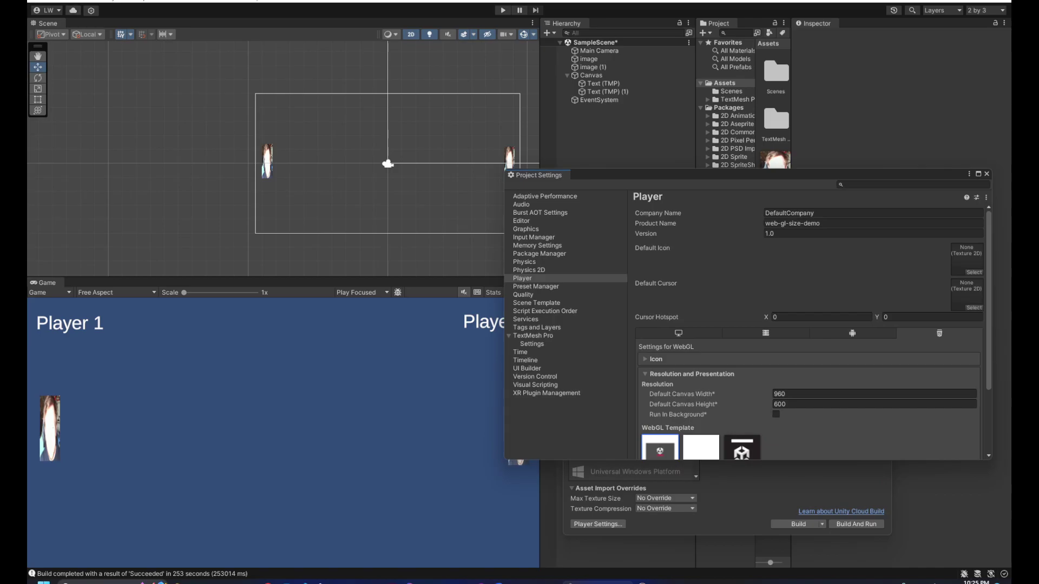
Bring up the Player page of Project Settings directly from the editor and reposition the window to show the WebGL settings.
{"action": "left_click", "coordinate": [53, 1]}
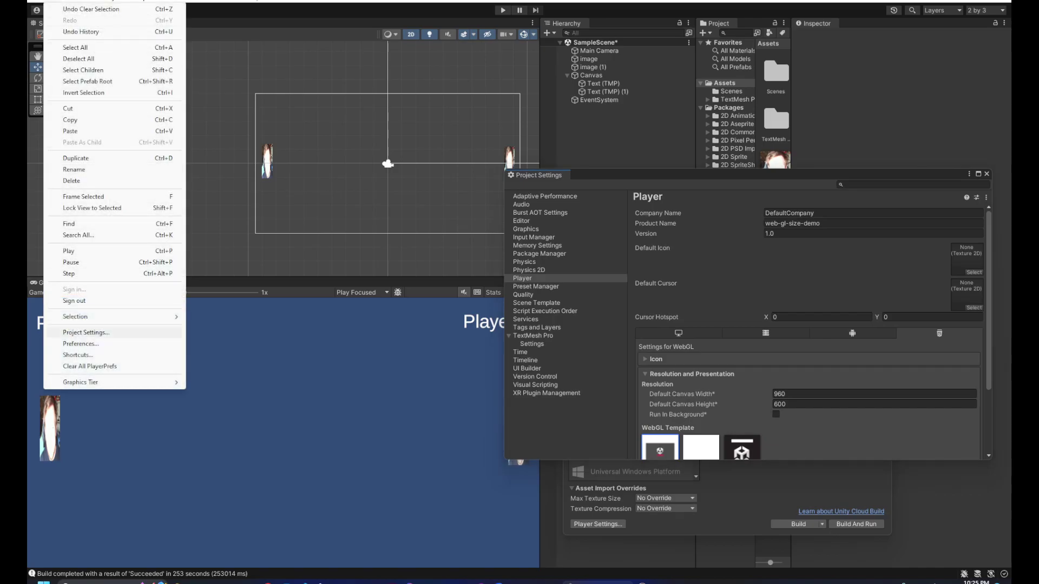
{"action": "left_click", "coordinate": [86, 332]}
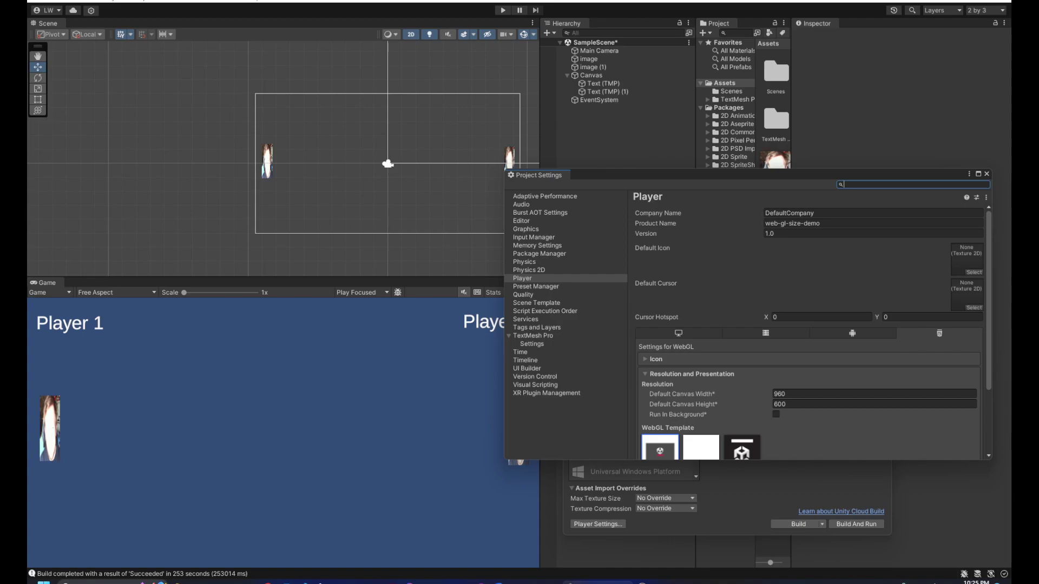
{"action": "left_click", "coordinate": [522, 278]}
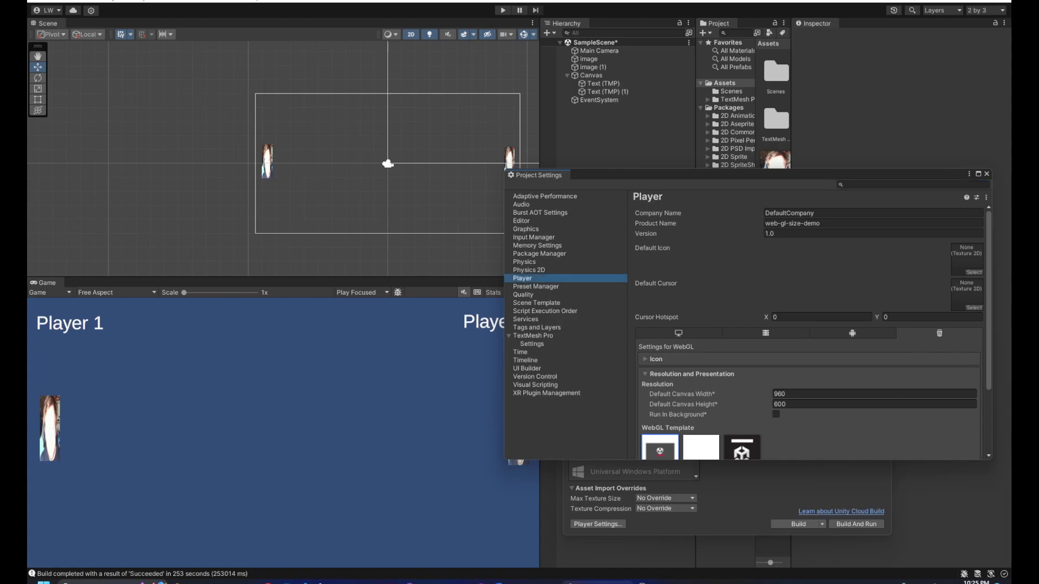
{"action": "left_click_drag", "start_coordinate": [703, 174], "coordinate": [612, 150]}
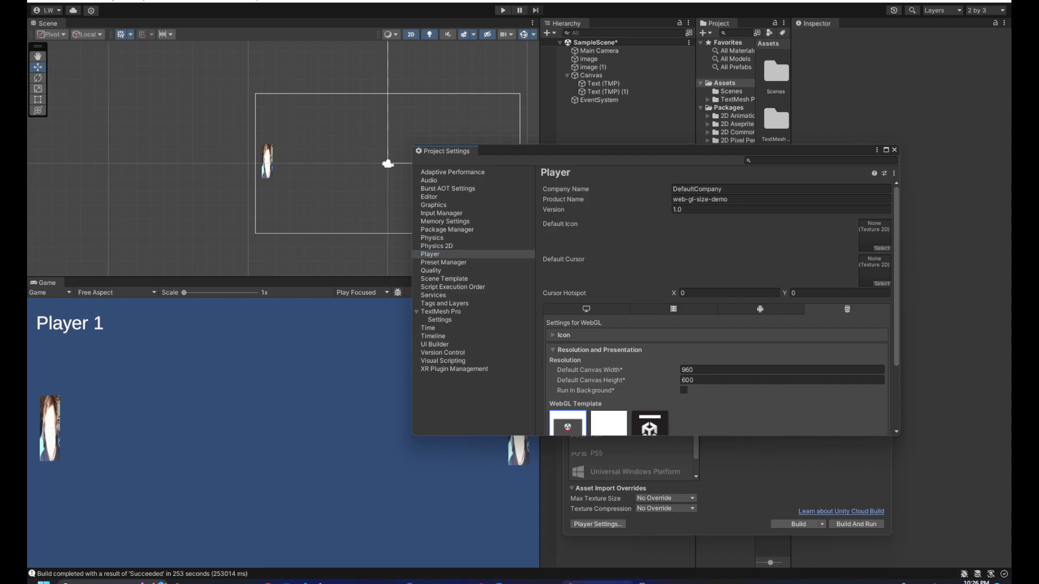
Expand the WebGL Resolution and Presentation settings and inspect the Default Canvas Width and Default Canvas Height.
{"action": "left_click", "coordinate": [599, 349]}
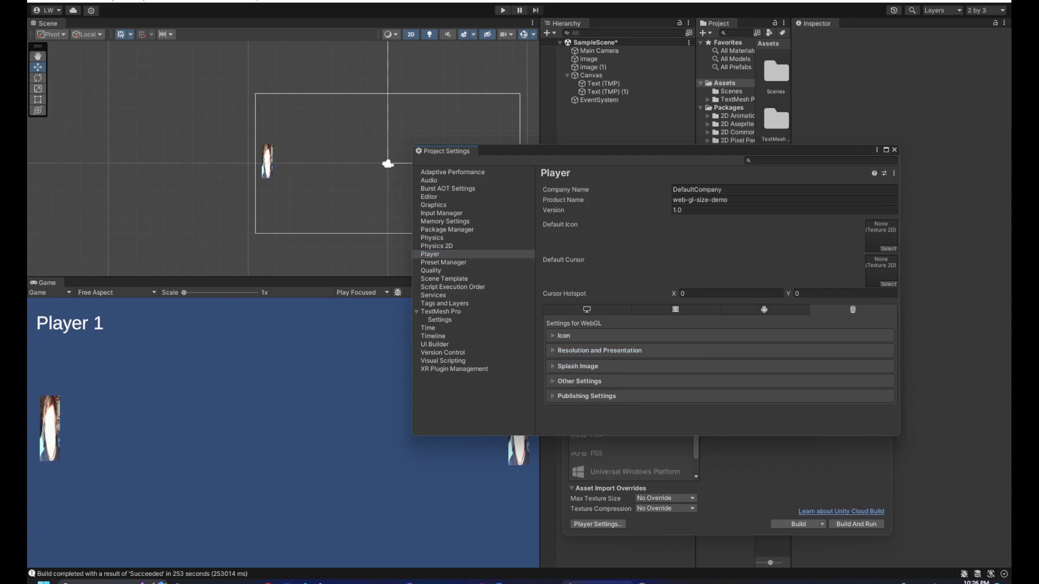
{"action": "left_click", "coordinate": [599, 350]}
{"action": "scroll", "coordinate": [716, 308], "scroll_direction": "down", "scroll_amount": 2}
{"action": "scroll", "coordinate": [719, 309], "scroll_direction": "down", "scroll_amount": 1}
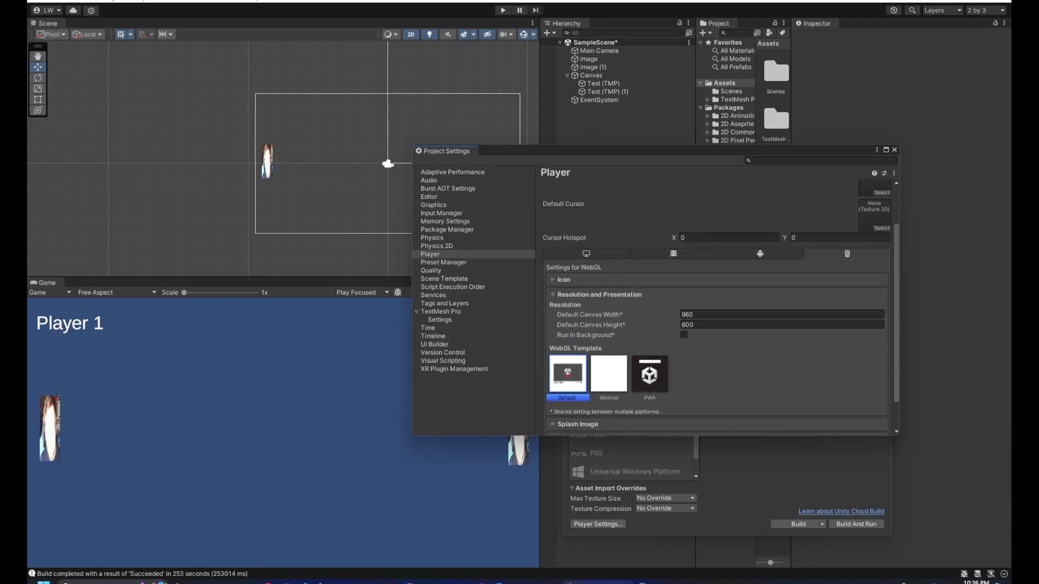
{"action": "left_click", "coordinate": [687, 314]}
{"action": "left_click", "coordinate": [687, 324]}
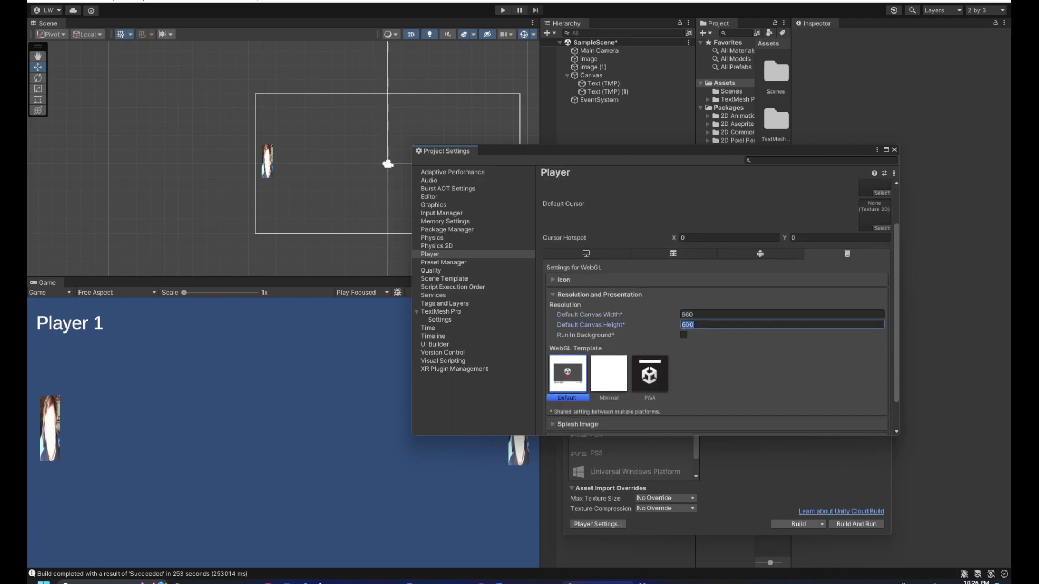
{"action": "left_click", "coordinate": [687, 314]}
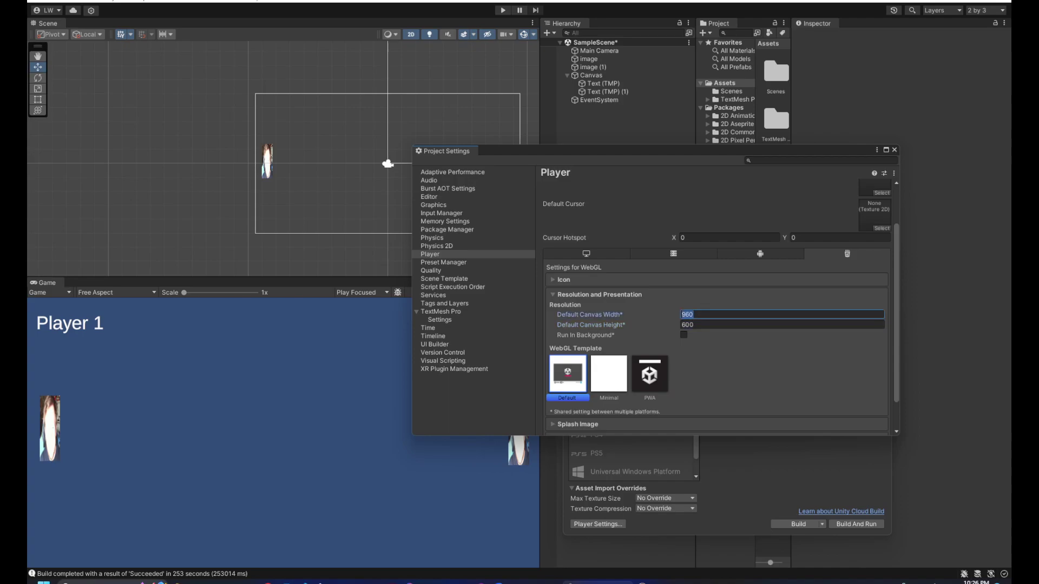
{"action": "left_click", "coordinate": [694, 314]}
{"action": "left_click", "coordinate": [694, 325]}
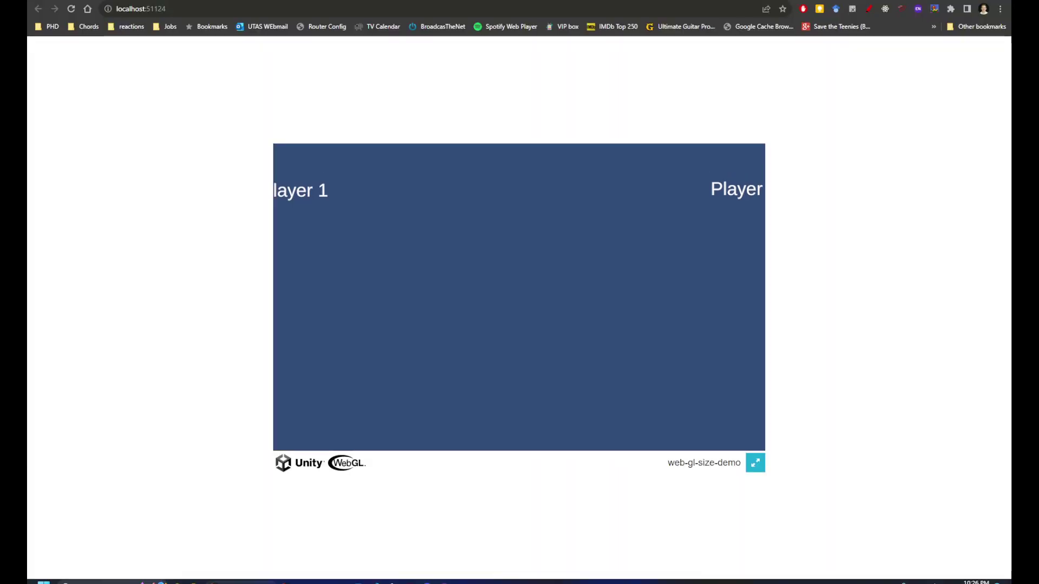
Switch from the browser build back to Unity and review the default canvas width and height against it.
{"action": "key", "text": "alt+Tab"}
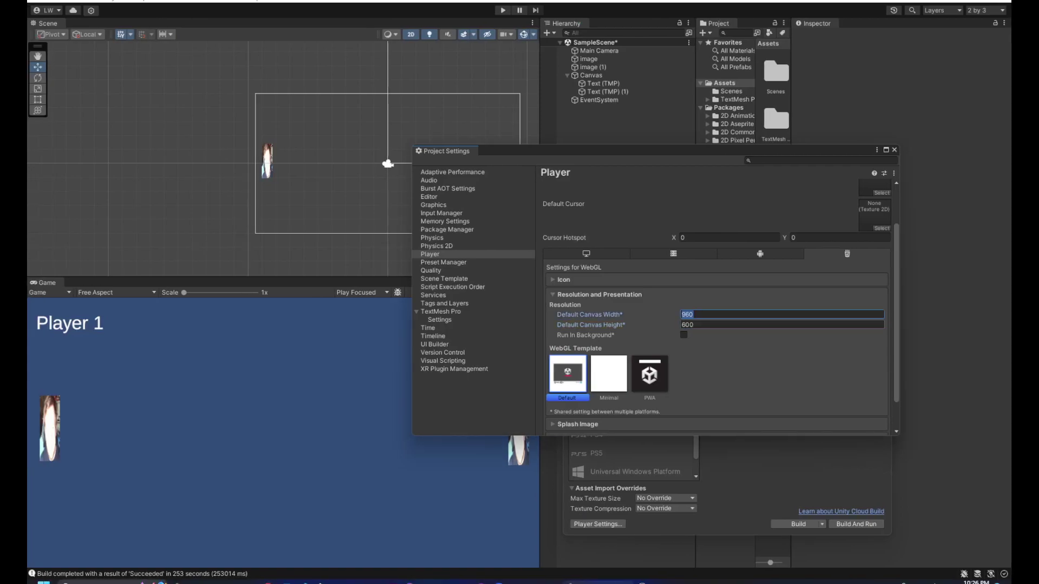
{"action": "left_click", "coordinate": [688, 324]}
{"action": "left_click", "coordinate": [687, 314]}
{"action": "left_click", "coordinate": [687, 325]}
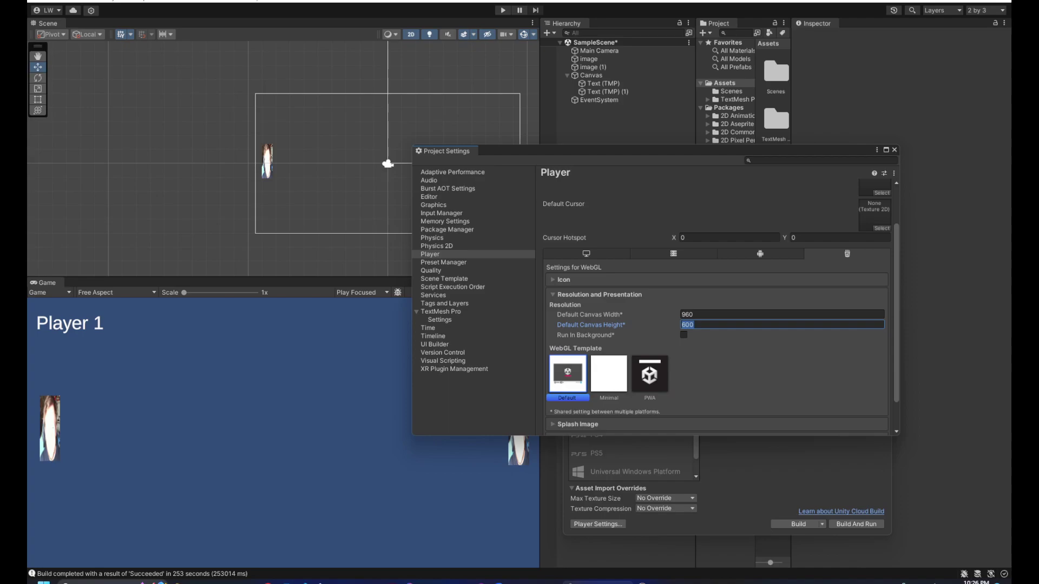
{"action": "left_click", "coordinate": [687, 314]}
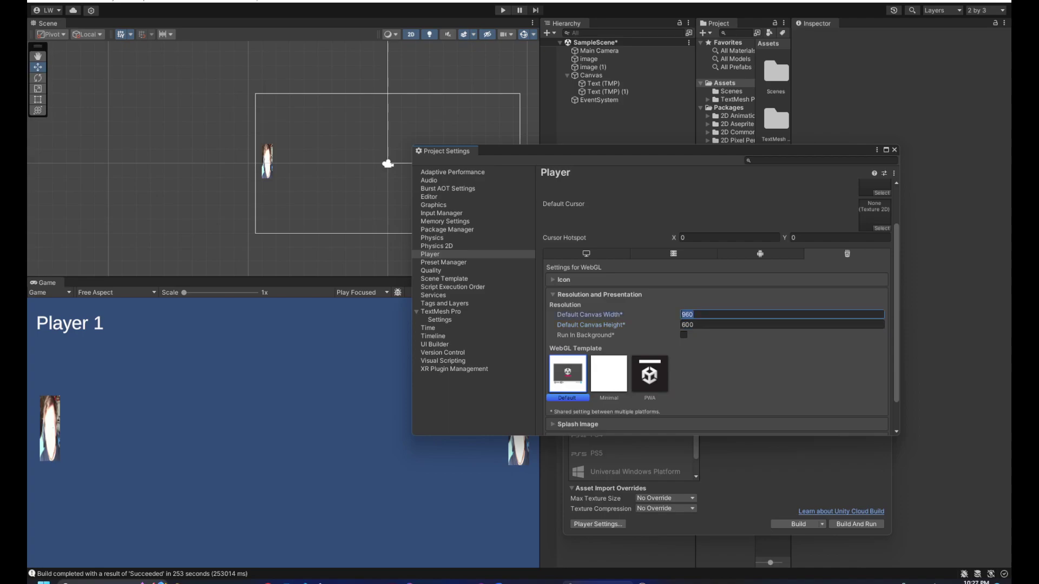
{"action": "key", "text": "Return"}
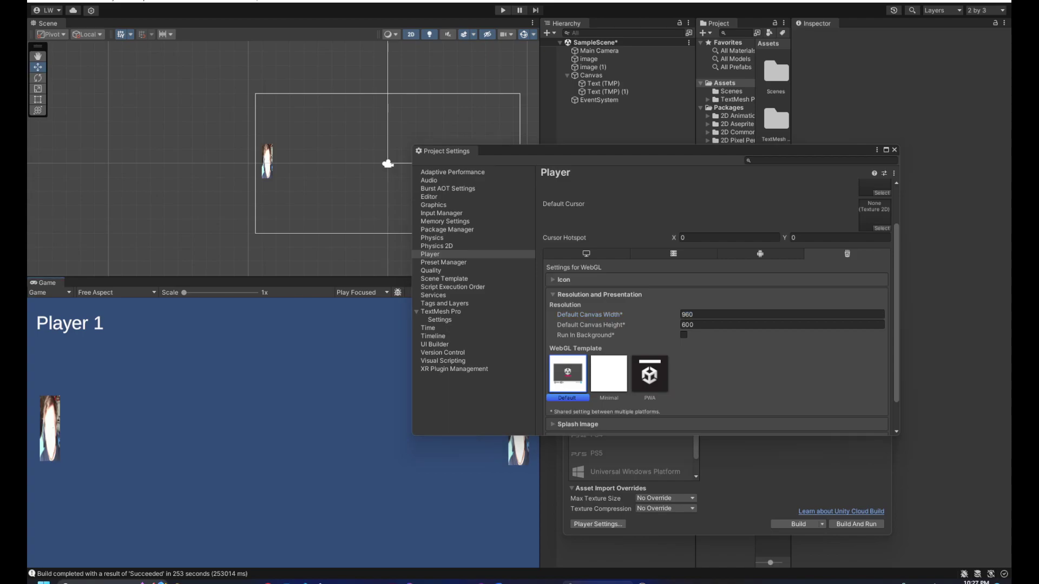
Preview the Game view at Full HD (1920x1080).
{"action": "mouse_move", "coordinate": [133, 277]}
{"action": "left_mouse_down"}
{"action": "mouse_move", "coordinate": [133, 247]}
{"action": "mouse_move", "coordinate": [133, 263]}
{"action": "left_mouse_up"}
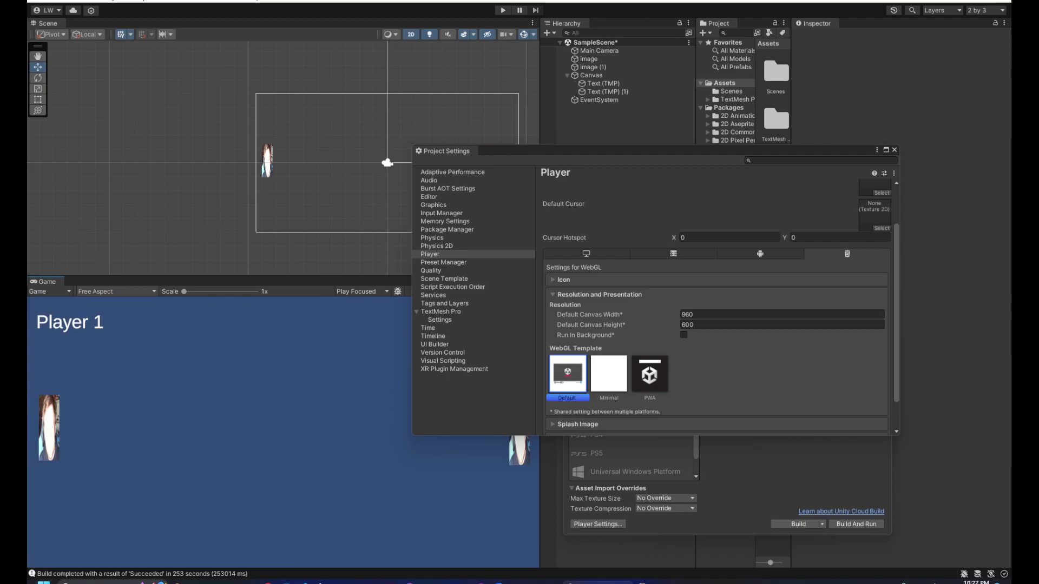
{"action": "left_click", "coordinate": [117, 291]}
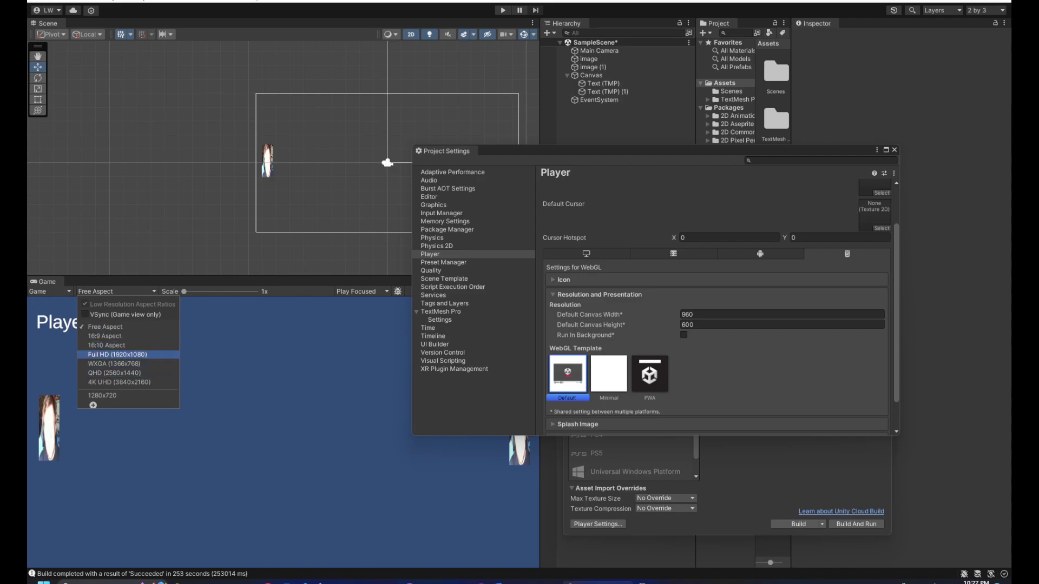
{"action": "left_click", "coordinate": [117, 354]}
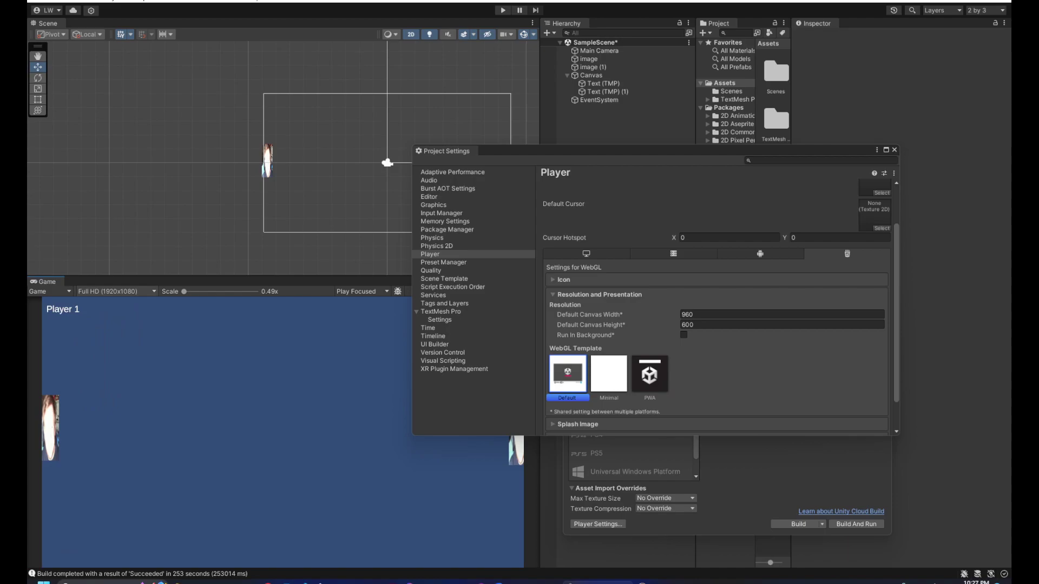
Add a custom fixed resolution of 960x600 to the Game view and apply it.
{"action": "left_click", "coordinate": [116, 291]}
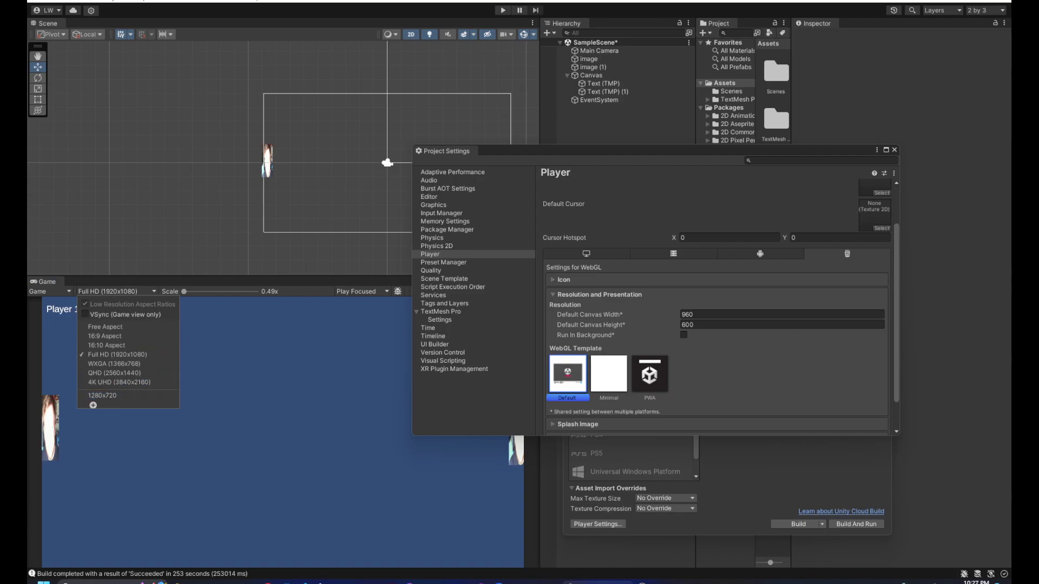
{"action": "left_click", "coordinate": [93, 405]}
{"action": "left_click", "coordinate": [161, 440]}
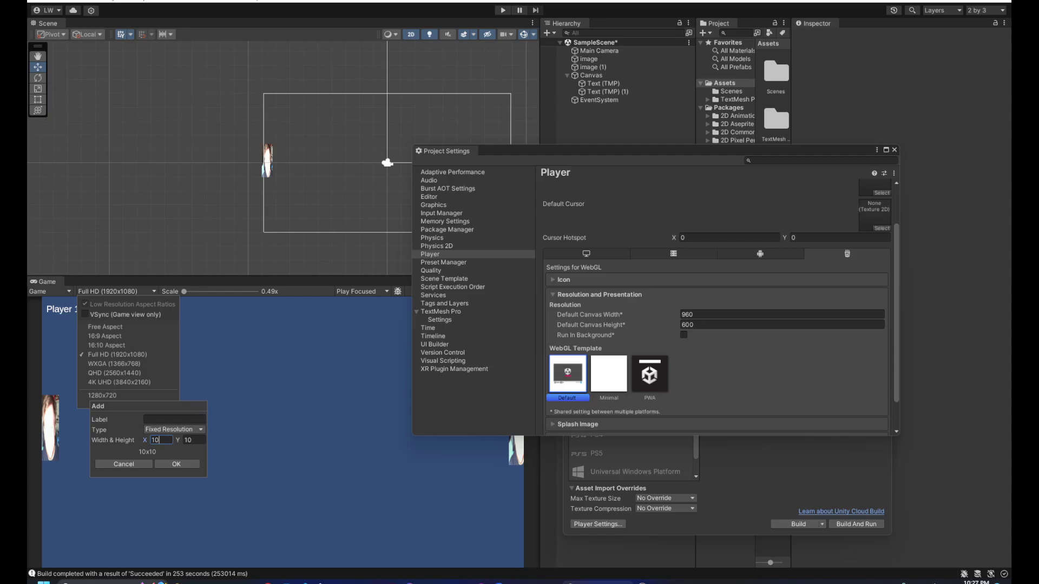
{"action": "double_click", "coordinate": [156, 440]}
{"action": "type", "text": "960"}
{"action": "key", "text": "Tab"}
{"action": "type", "text": "600"}
{"action": "left_click", "coordinate": [176, 464]}
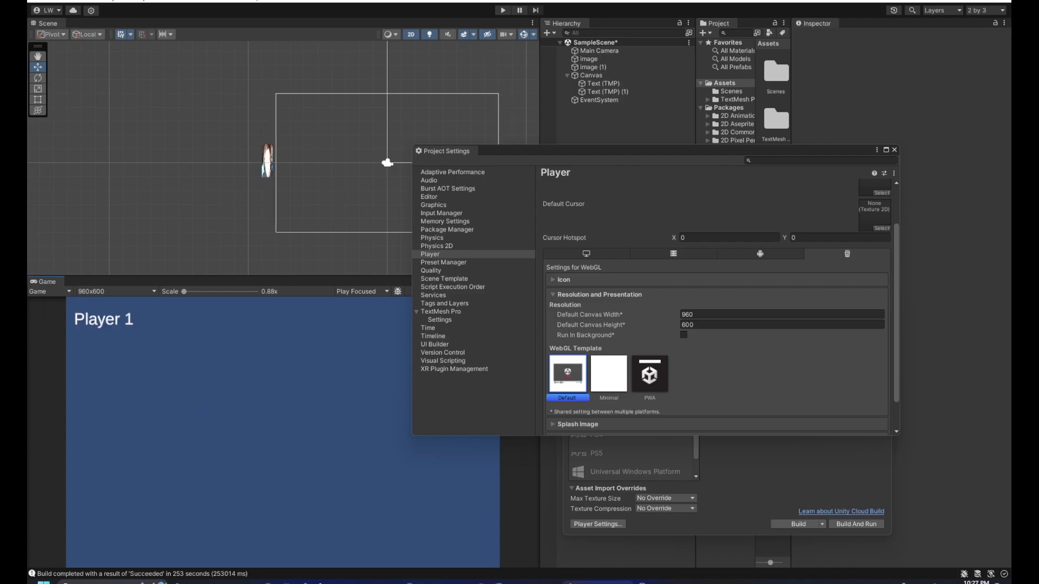
Close Project Settings and vary the Scene and Game view sizes to check the layout at the fixed resolution.
{"action": "left_click", "coordinate": [894, 150]}
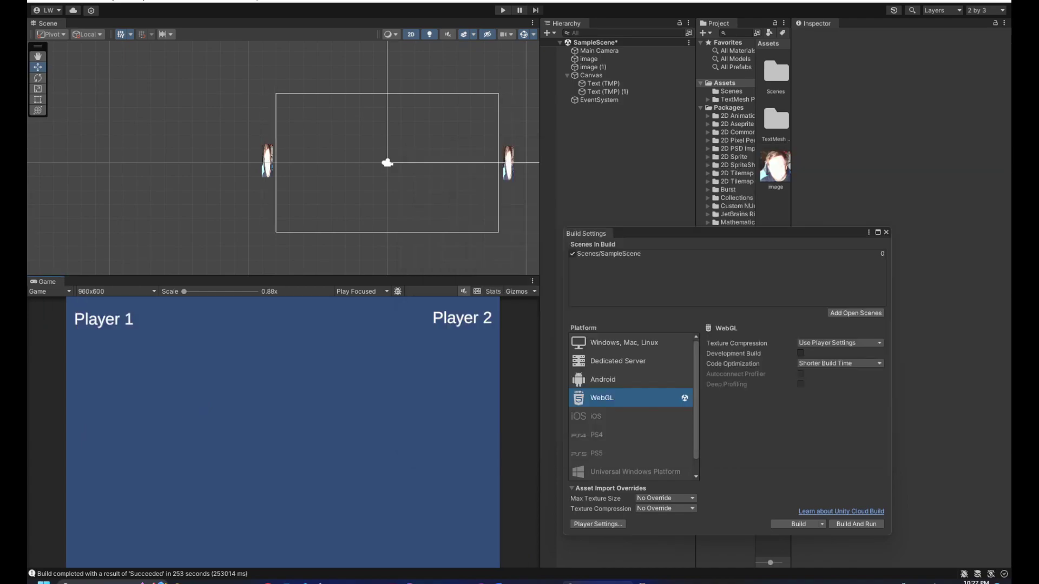
{"action": "left_click_drag", "start_coordinate": [283, 276], "coordinate": [282, 118]}
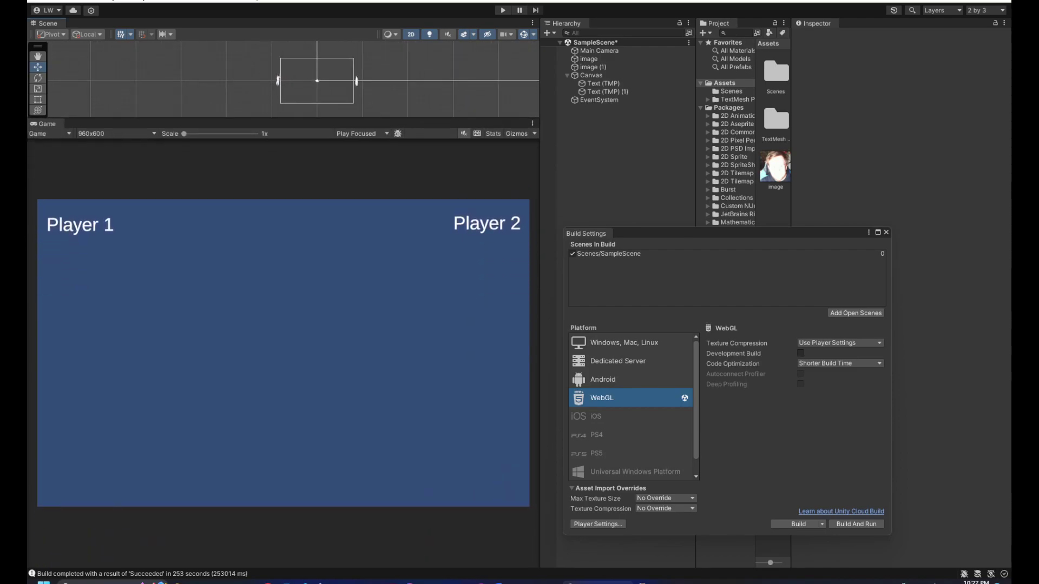
{"action": "left_click_drag", "start_coordinate": [540, 292], "coordinate": [412, 292]}
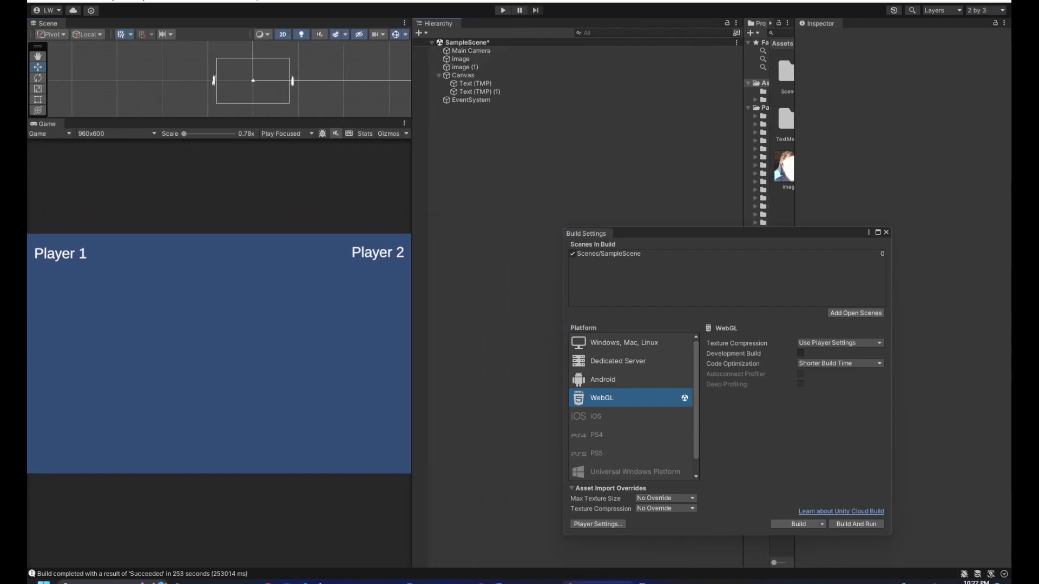
{"action": "left_click_drag", "start_coordinate": [216, 118], "coordinate": [217, 263]}
{"action": "left_click_drag", "start_coordinate": [412, 162], "coordinate": [500, 162]}
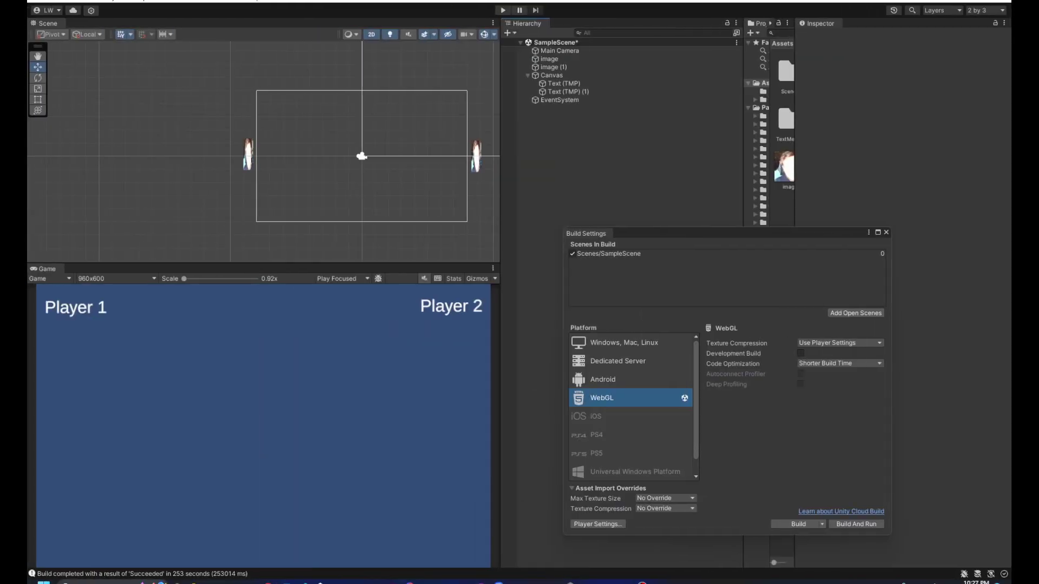
{"action": "left_click_drag", "start_coordinate": [500, 163], "coordinate": [540, 162]}
Move both image sprites horizontally inward within the camera bounds, placing image (1) at about X 7.43.
{"action": "left_click", "coordinate": [269, 154]}
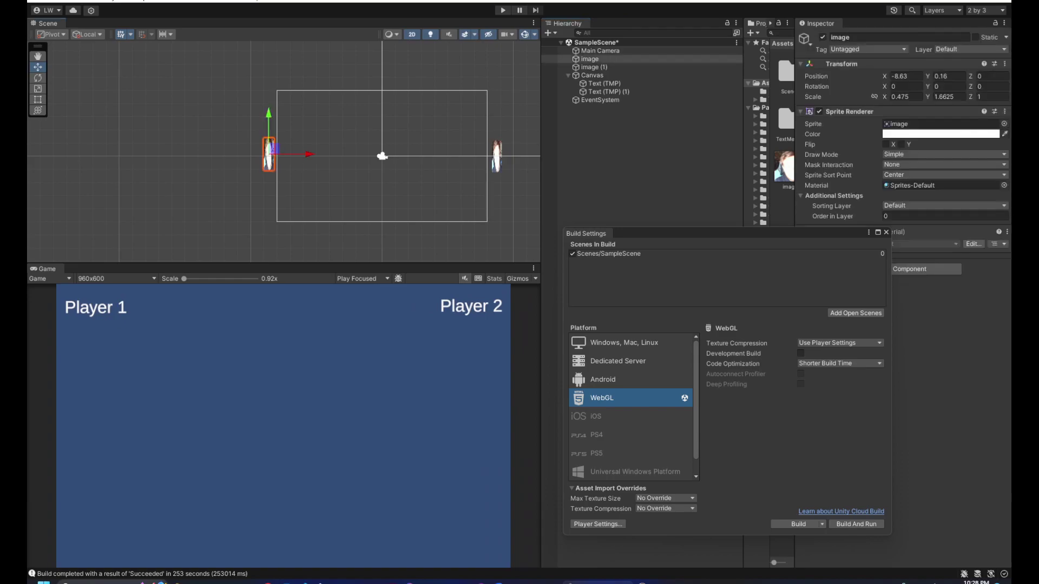
{"action": "left_click_drag", "start_coordinate": [302, 154], "coordinate": [318, 155]}
{"action": "left_click", "coordinate": [497, 156]}
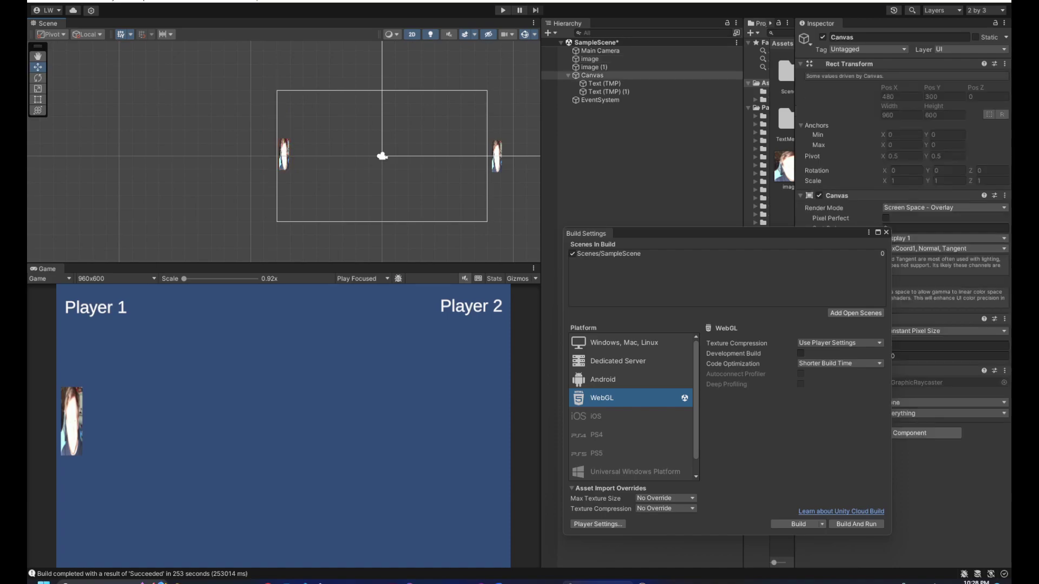
{"action": "left_click", "coordinate": [497, 155]}
{"action": "left_click_drag", "start_coordinate": [523, 155], "coordinate": [502, 156]}
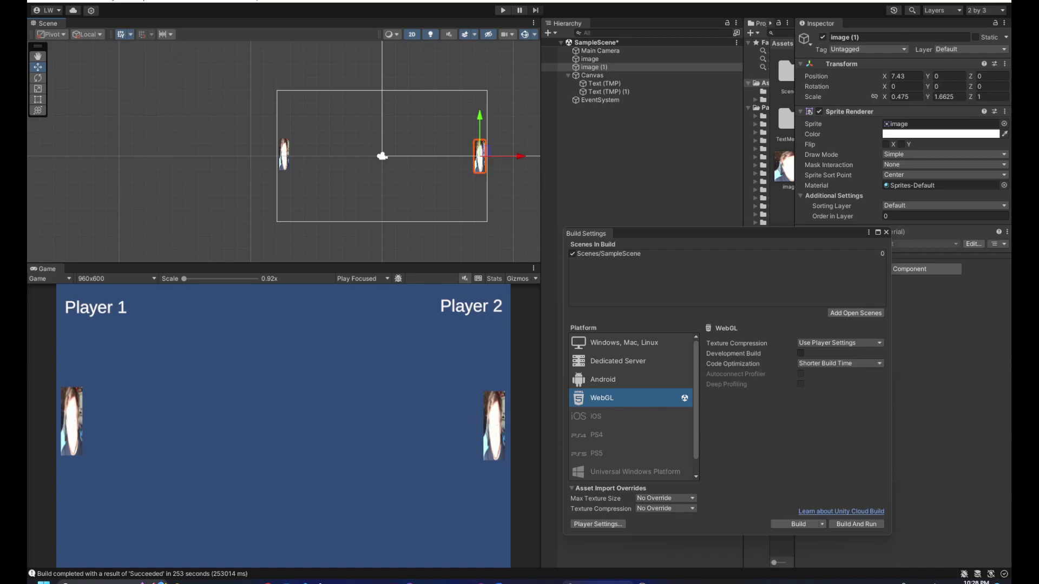
Make the Game view taller, select the Canvas and move the Build Settings window clear of its properties.
{"action": "left_click_drag", "start_coordinate": [284, 263], "coordinate": [271, 203]}
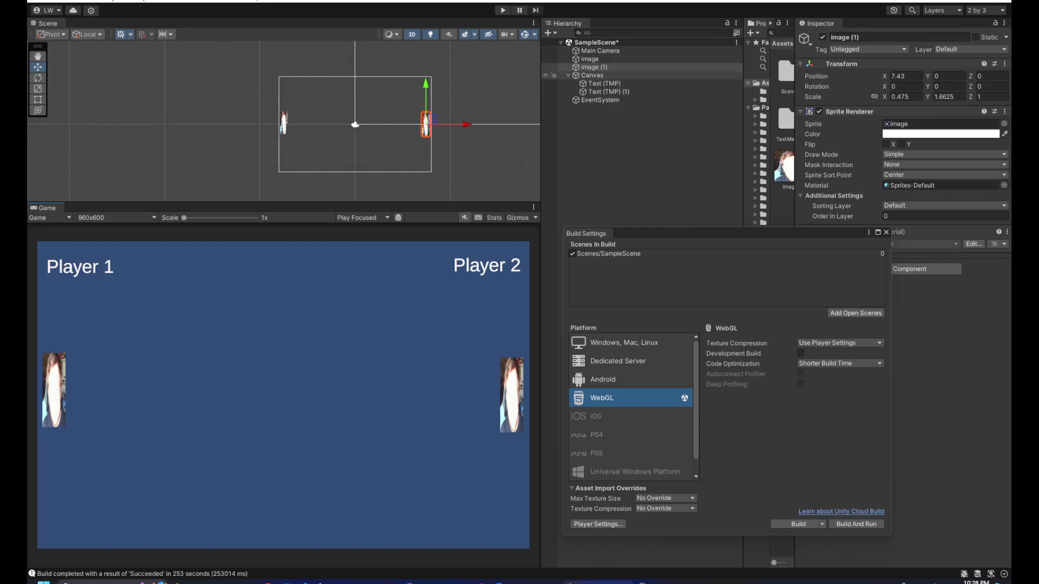
{"action": "left_click", "coordinate": [592, 75]}
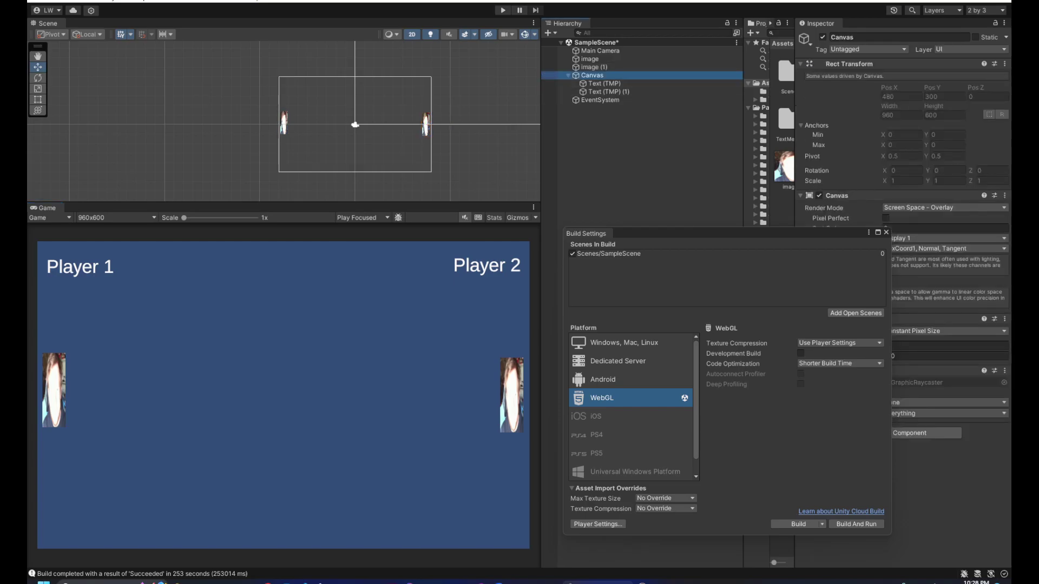
{"action": "left_click_drag", "start_coordinate": [650, 233], "coordinate": [528, 173]}
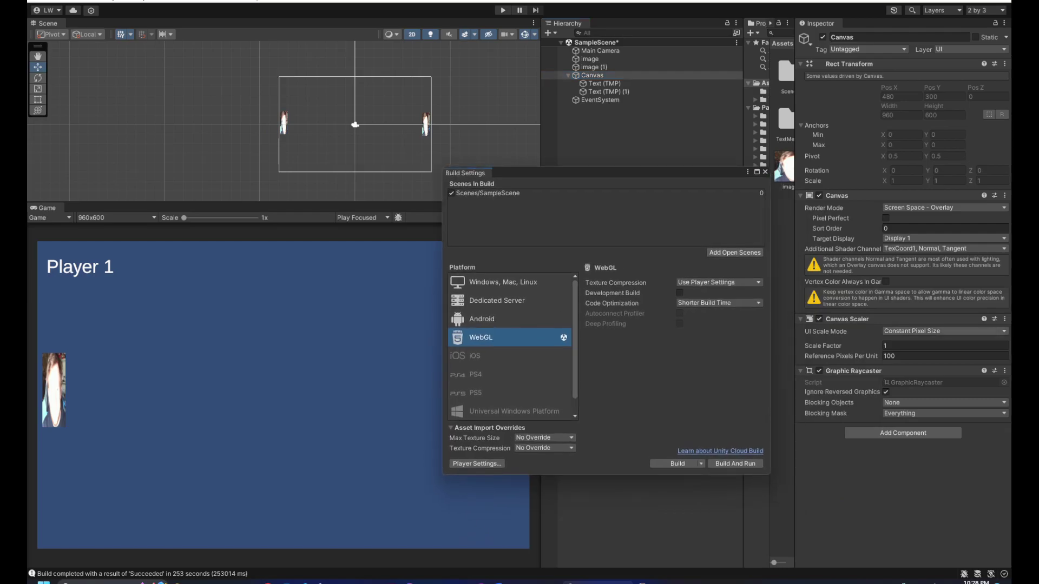
Set the Canvas Scaler to Scale With Screen Size, try matching width at 0, and return Match to 1 for height.
{"action": "left_click", "coordinate": [944, 330]}
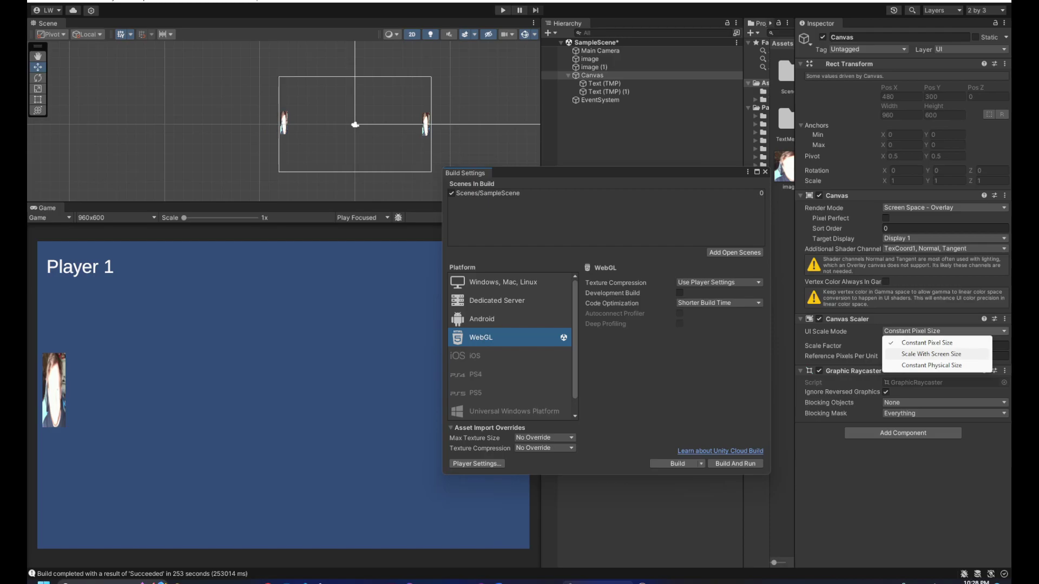
{"action": "left_click", "coordinate": [931, 354]}
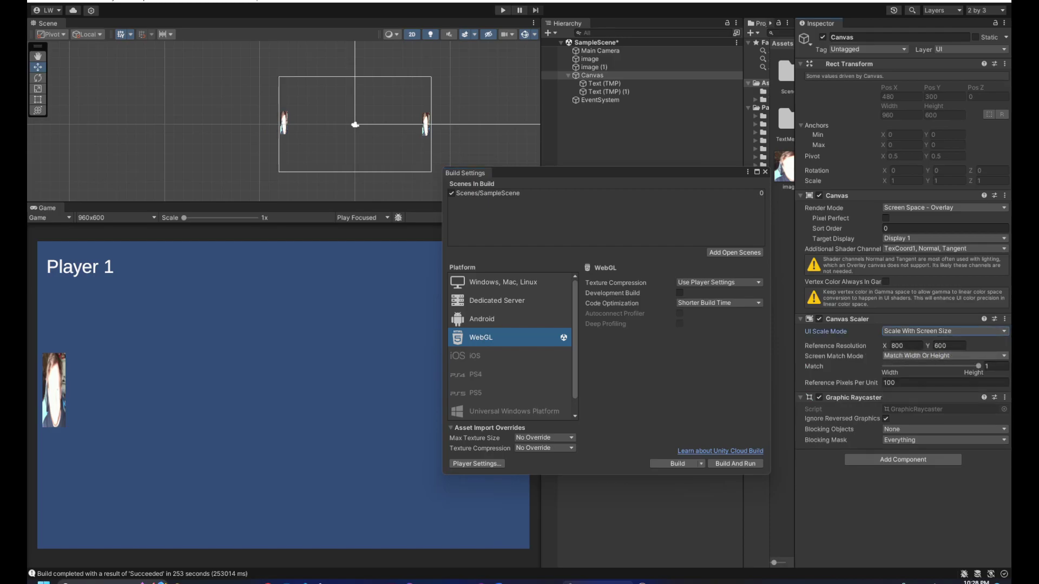
{"action": "left_click_drag", "start_coordinate": [979, 366], "coordinate": [884, 366]}
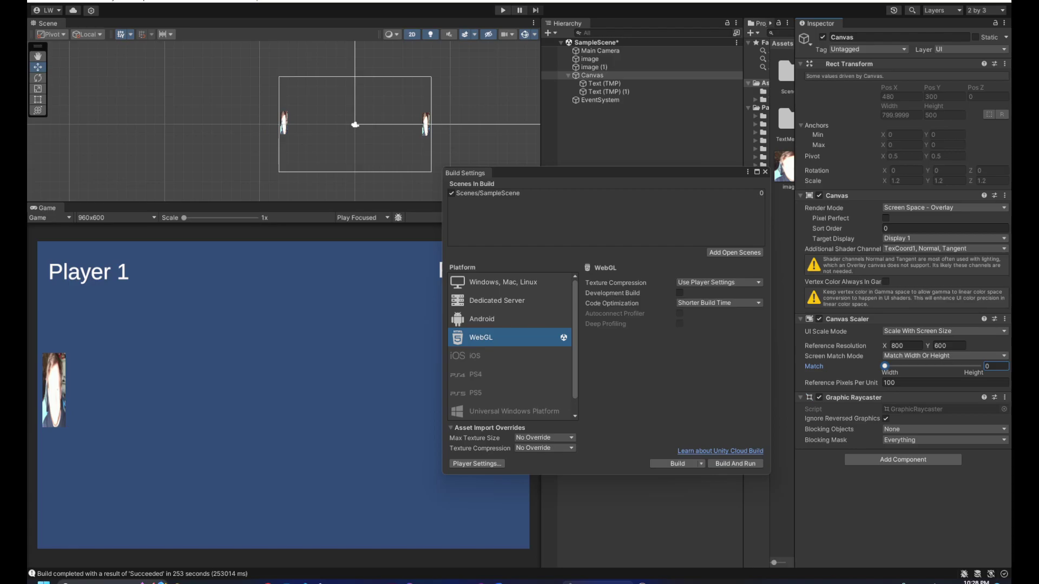
{"action": "type", "text": "1"}
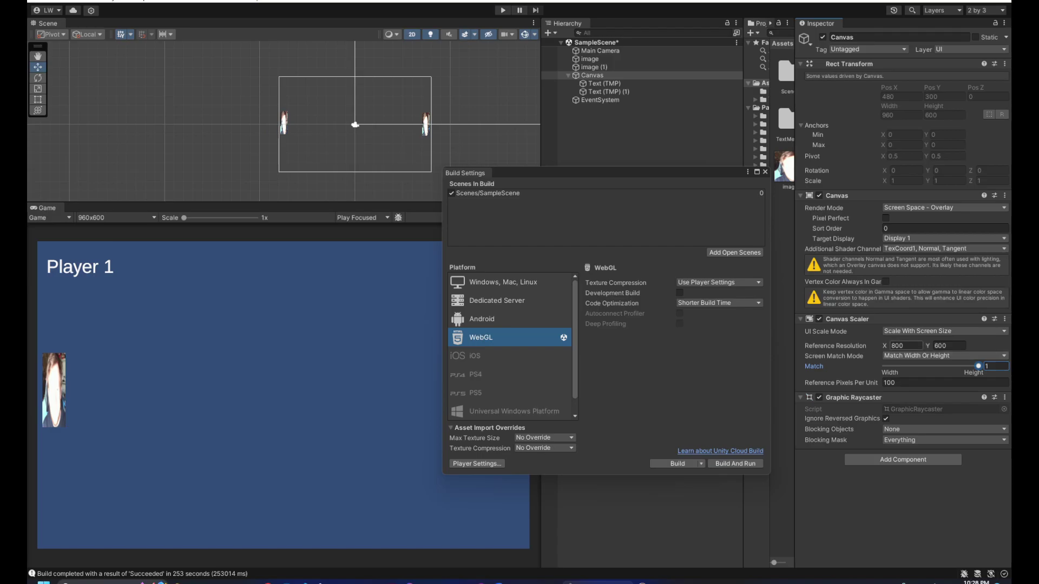
Set the Canvas Scaler's reference resolution to X 960 and Y 600.
{"action": "left_click", "coordinate": [905, 345]}
{"action": "type", "text": "960"}
{"action": "key", "text": "Tab"}
{"action": "left_click", "coordinate": [906, 345]}
{"action": "key", "text": "Return"}
Build and run the WebGL version into the webgl folder, saving the changes to SampleScene.
{"action": "left_click", "coordinate": [735, 464]}
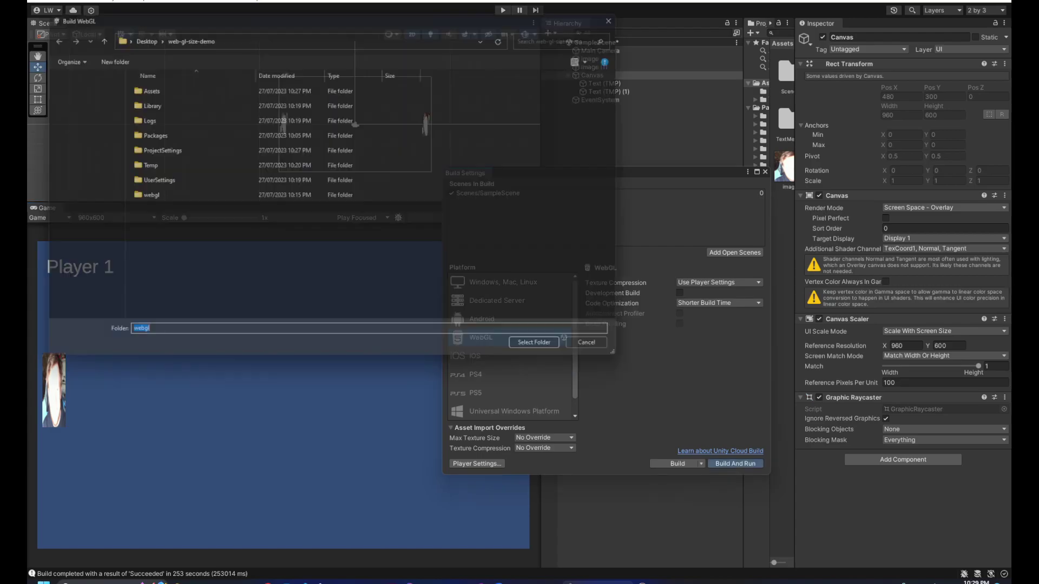
{"action": "left_click", "coordinate": [551, 354]}
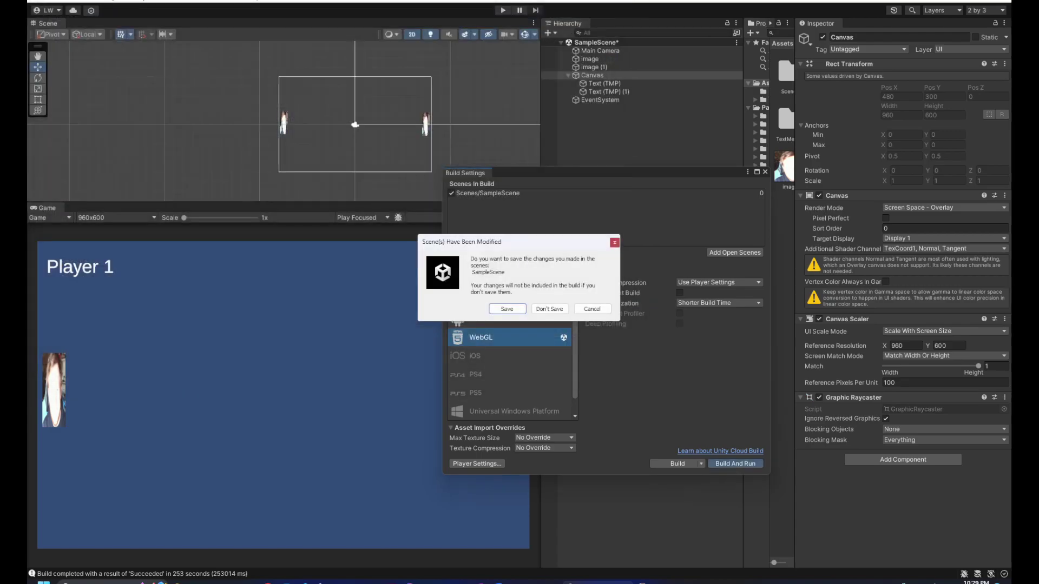
{"action": "left_click", "coordinate": [507, 309]}
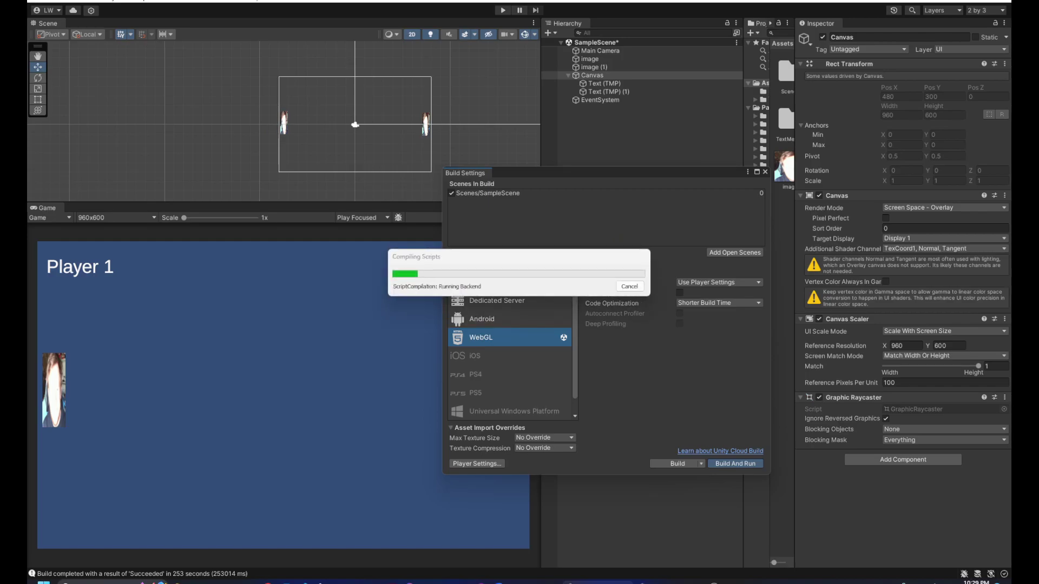
{"action": "left_click", "coordinate": [743, 582]}
{"action": "left_click", "coordinate": [506, 343]}
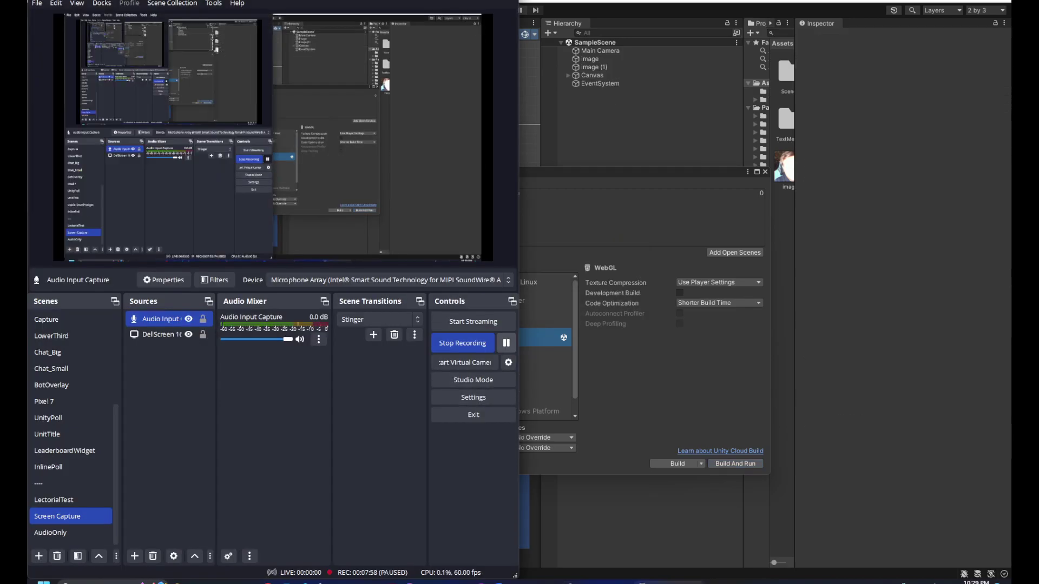
Check the label and sprite placement of the running WebGL build in the browser and return to the Unity editor.
{"action": "key", "text": "alt+Tab"}
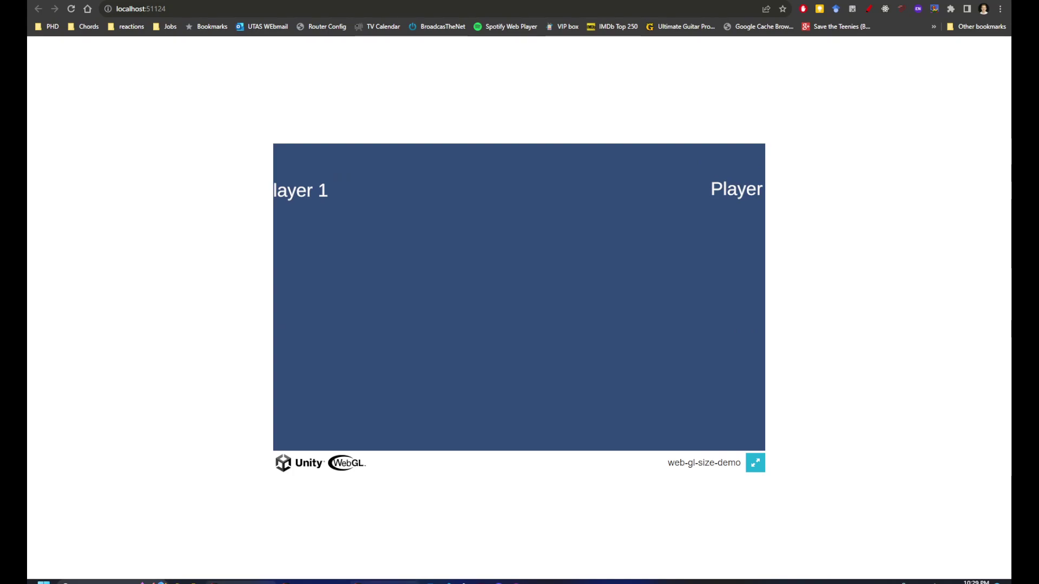
{"action": "left_click", "coordinate": [598, 583]}
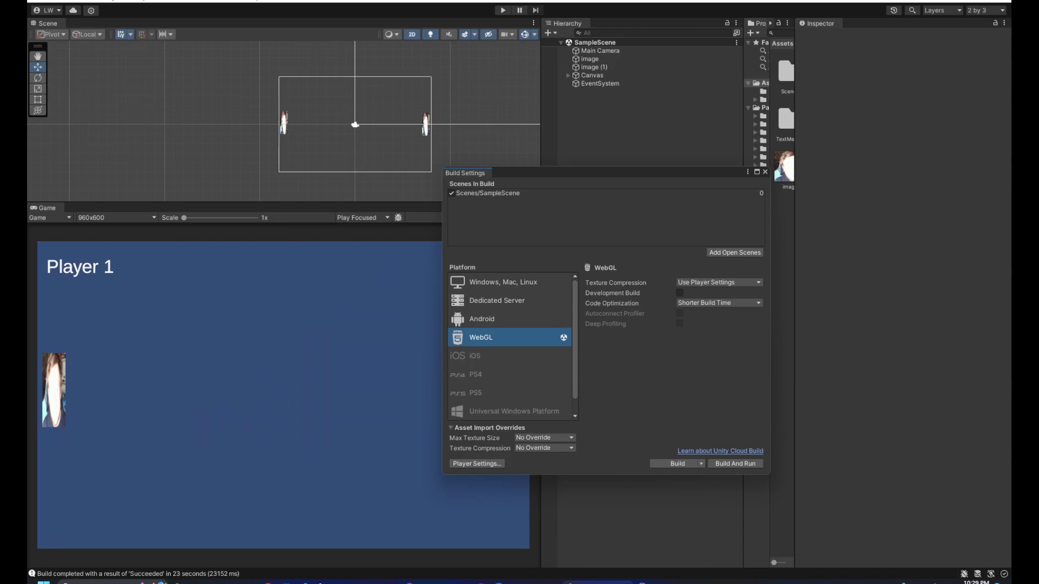